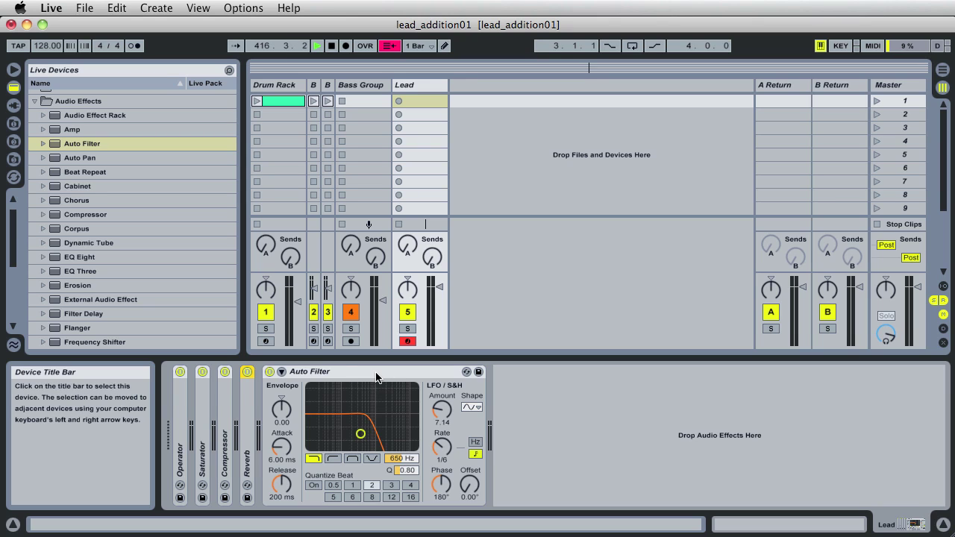
Drop a Compressor after the Lead's Auto Filter and expand its sidechain section.
{"action": "left_click_drag", "start_coordinate": [85, 214], "coordinate": [548, 403]}
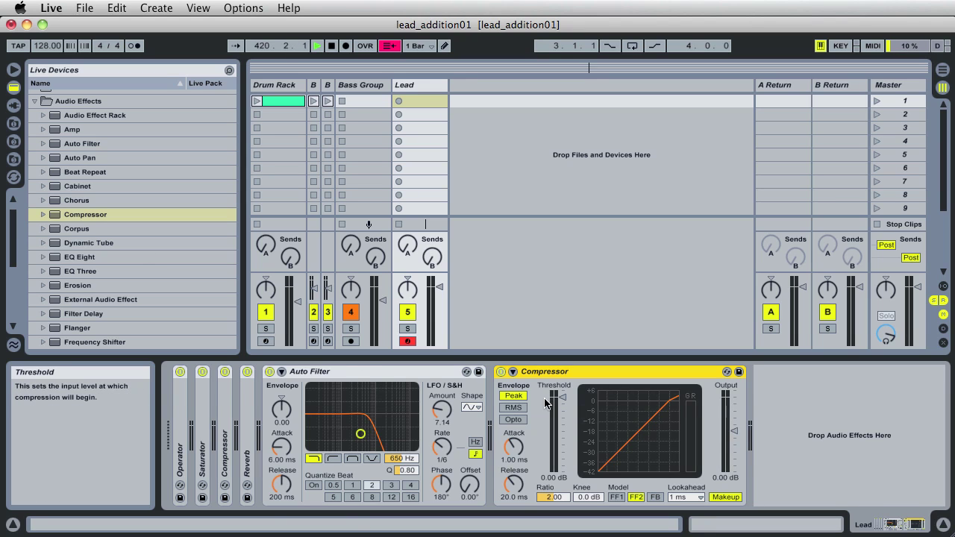
{"action": "left_click", "coordinate": [513, 371]}
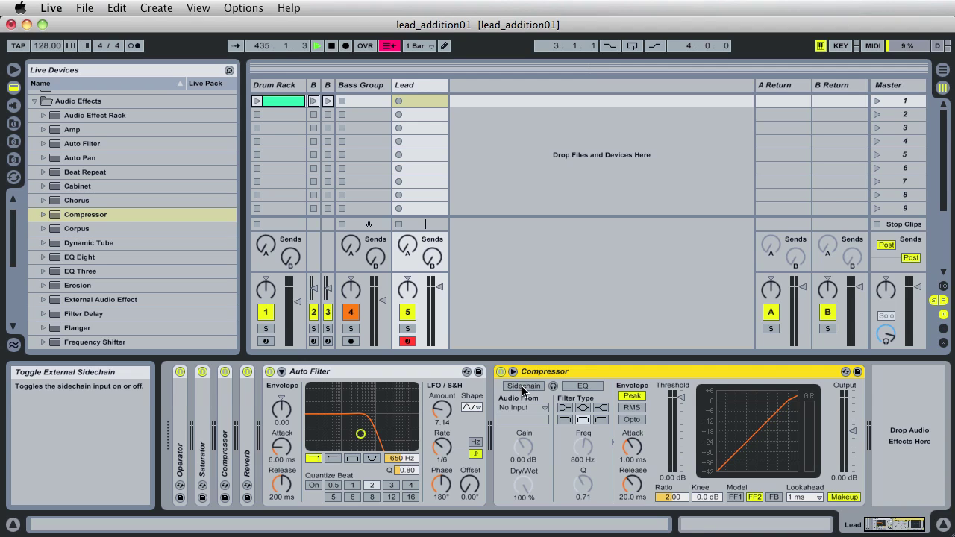
Enable the Lead compressor's sidechain with Drum Rack as the audio source.
{"action": "left_click", "coordinate": [522, 388]}
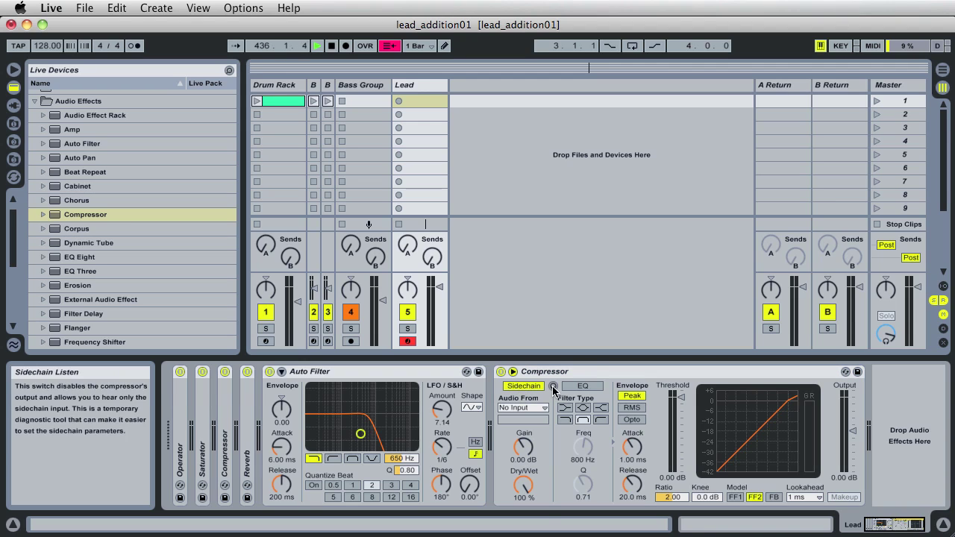
{"action": "left_click", "coordinate": [528, 408]}
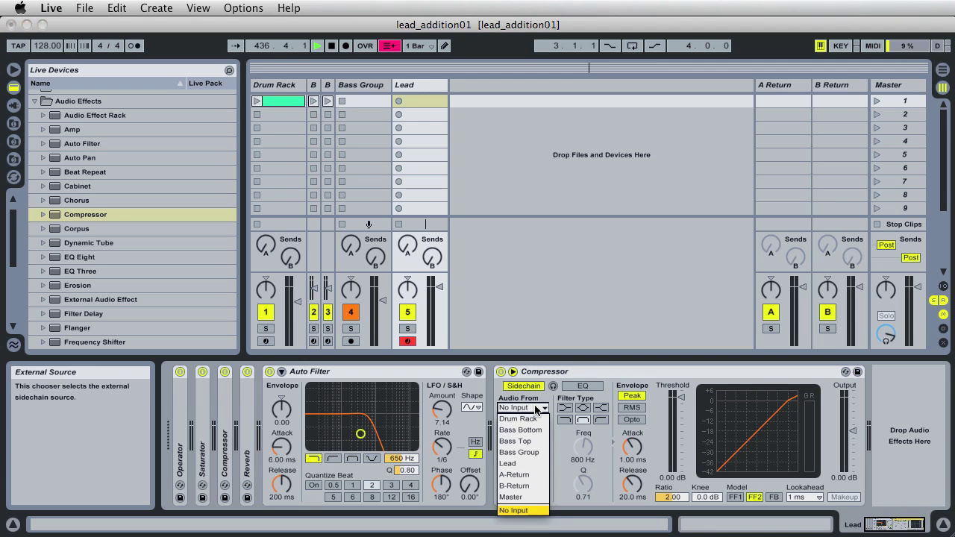
{"action": "left_click", "coordinate": [515, 419]}
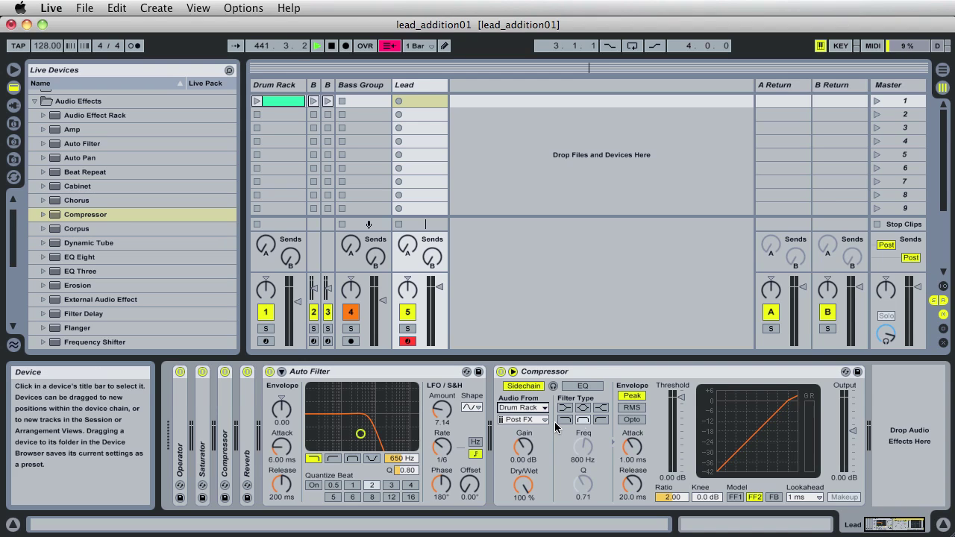
Set attack to 6.57 ms, release to 10.5 ms, ratio to 4.00 and threshold to -15 dB.
{"action": "left_click_drag", "start_coordinate": [631, 448], "coordinate": [628, 453]}
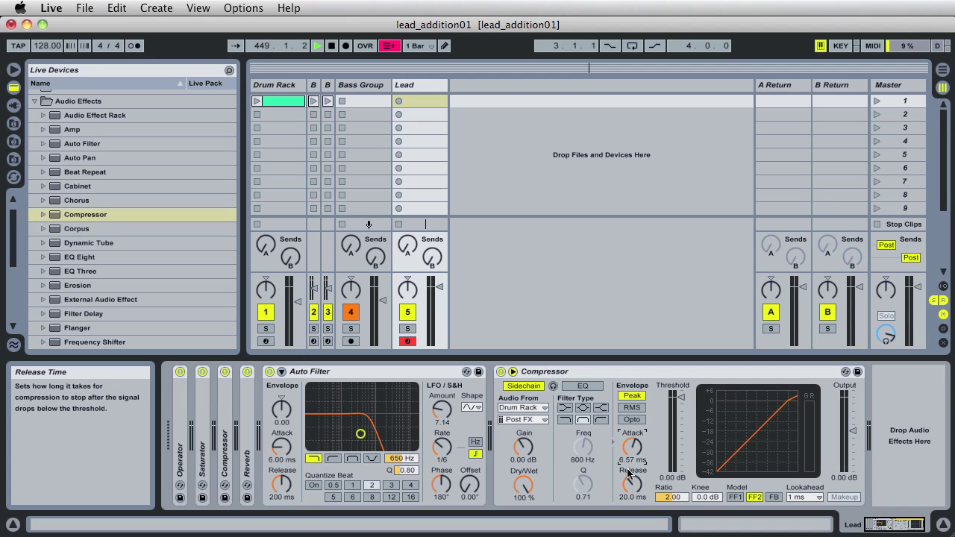
{"action": "left_click_drag", "start_coordinate": [629, 473], "coordinate": [628, 496]}
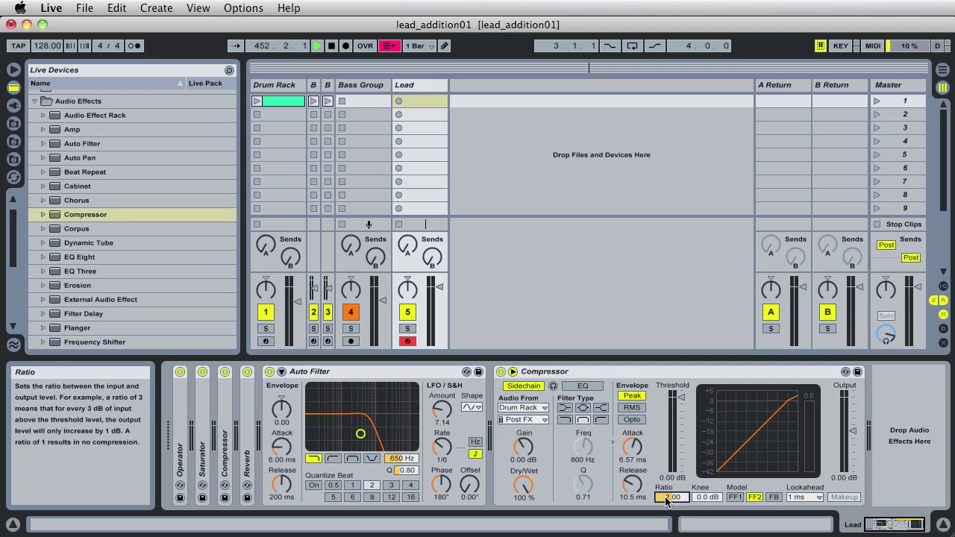
{"action": "left_click_drag", "start_coordinate": [666, 501], "coordinate": [667, 489]}
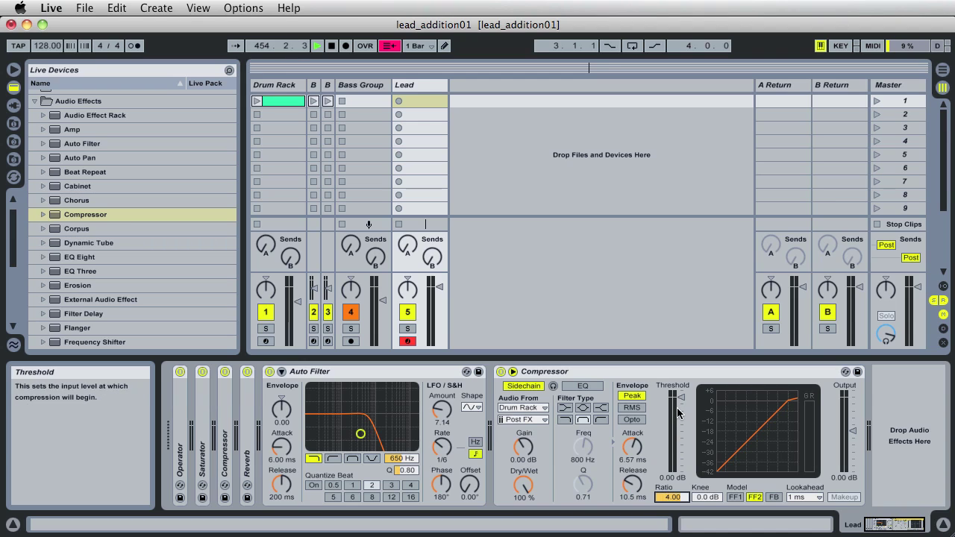
{"action": "left_click_drag", "start_coordinate": [680, 401], "coordinate": [680, 415]}
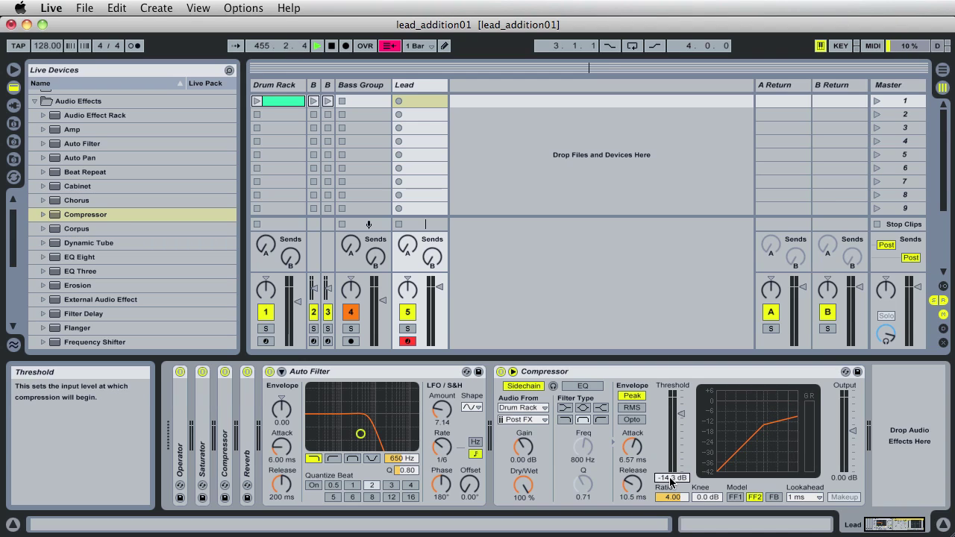
{"action": "left_click_drag", "start_coordinate": [671, 480], "coordinate": [671, 482]}
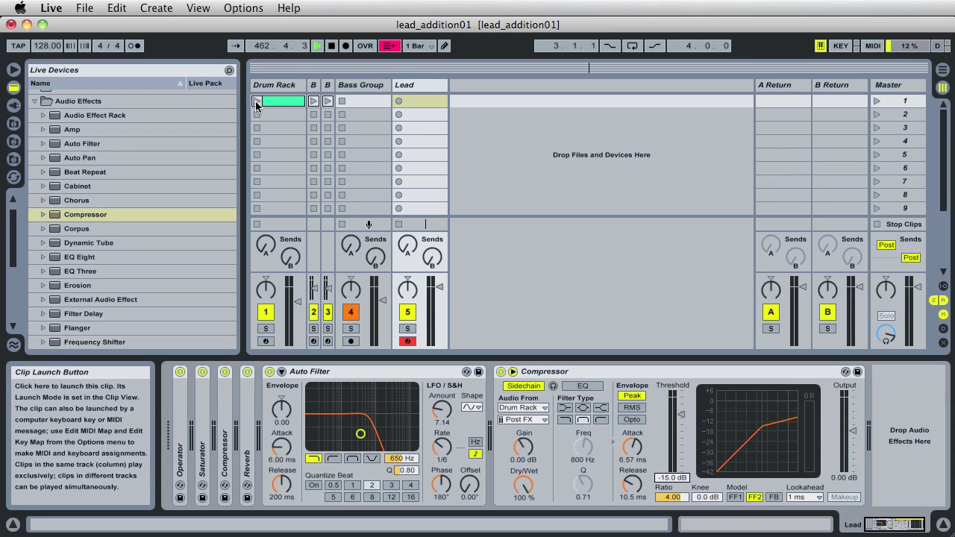
{"action": "left_click", "coordinate": [266, 312]}
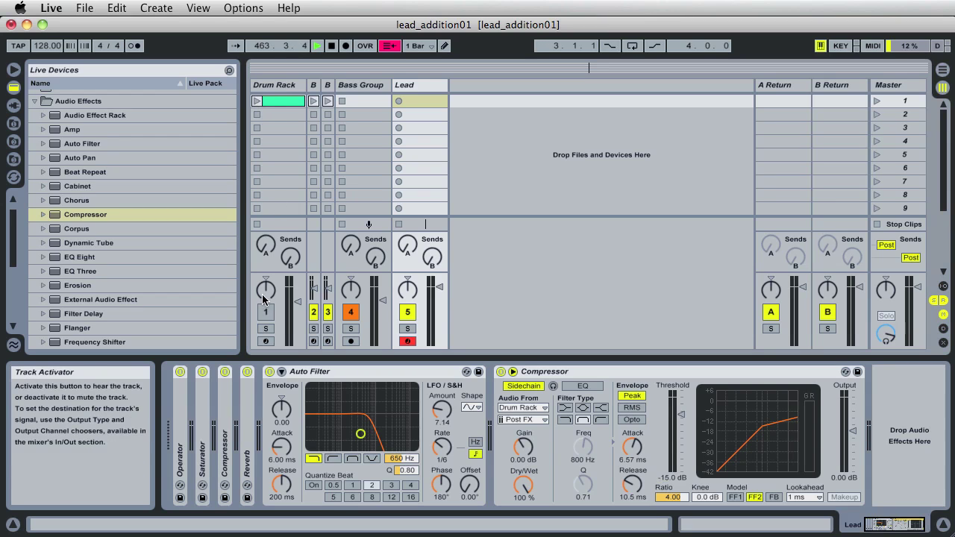
{"action": "left_click", "coordinate": [257, 102]}
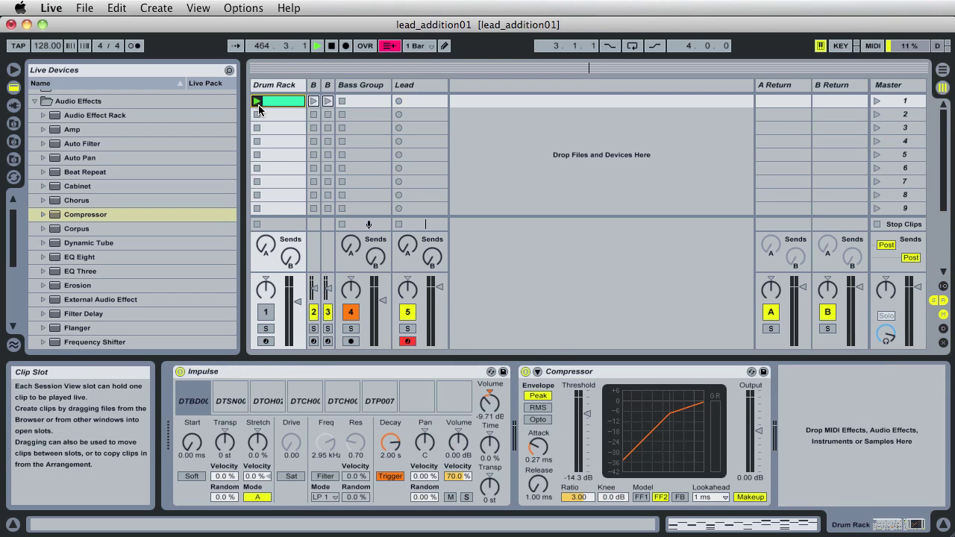
{"action": "left_click", "coordinate": [414, 85]}
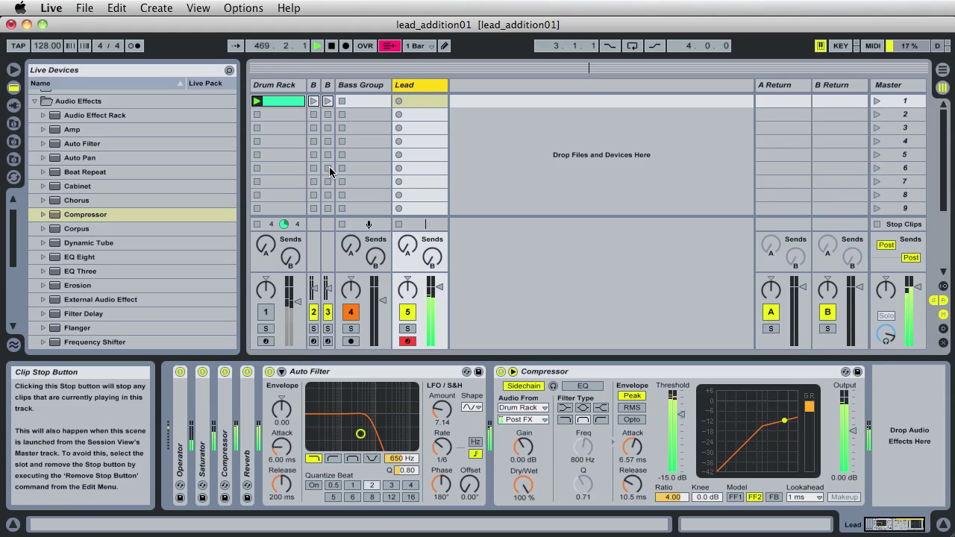
{"action": "key", "text": "space"}
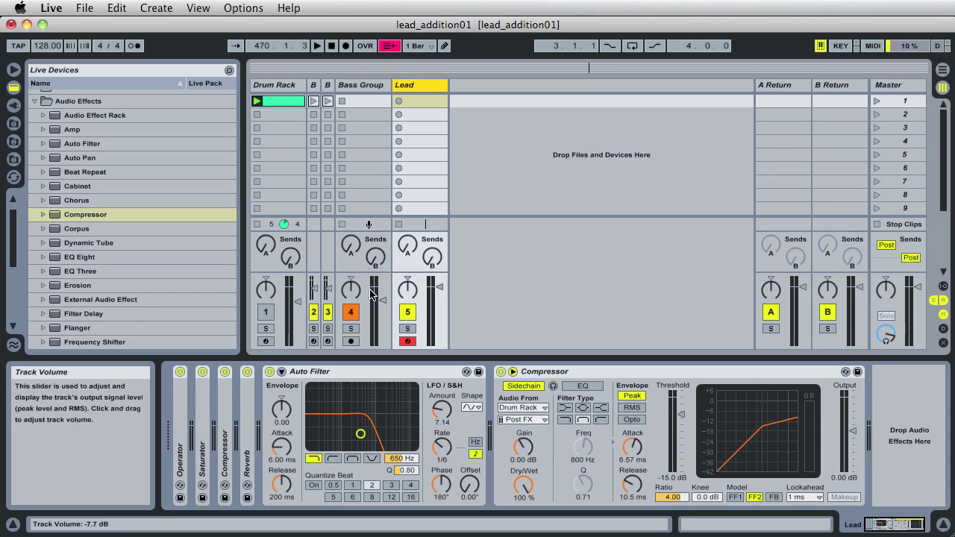
{"action": "left_click", "coordinate": [257, 223]}
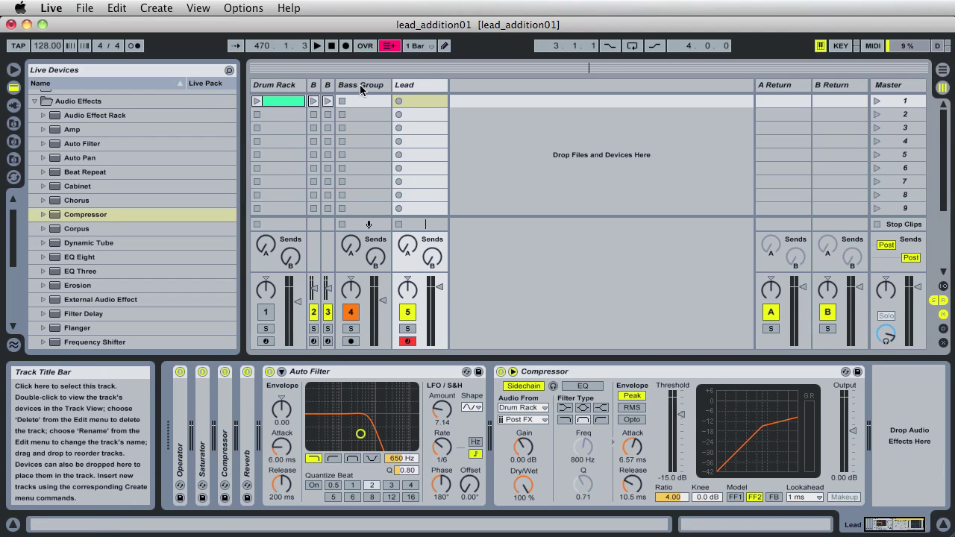
{"action": "left_click", "coordinate": [429, 85]}
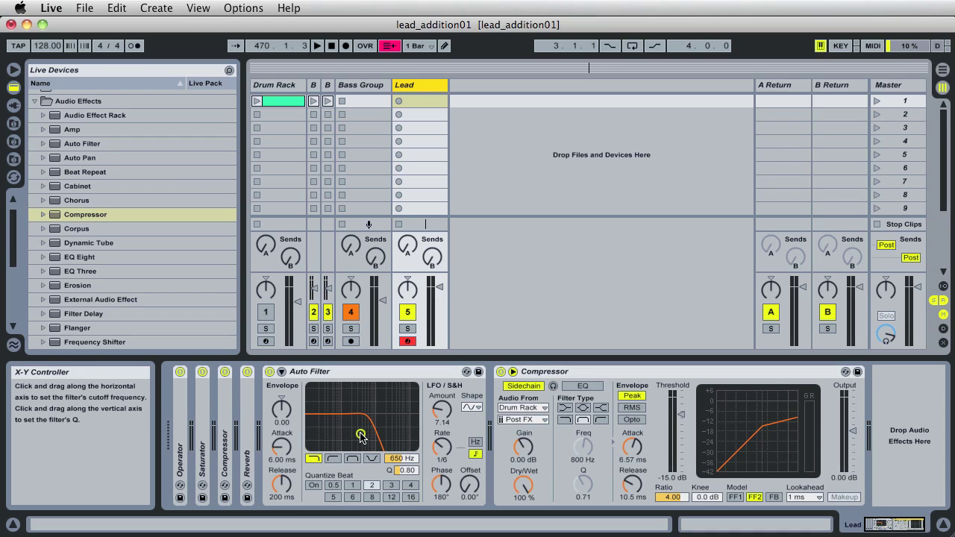
{"action": "mouse_move", "coordinate": [360, 437]}
{"action": "left_mouse_down"}
{"action": "mouse_move", "coordinate": [345, 435]}
{"action": "mouse_move", "coordinate": [408, 434]}
{"action": "mouse_move", "coordinate": [364, 436]}
{"action": "left_mouse_up"}
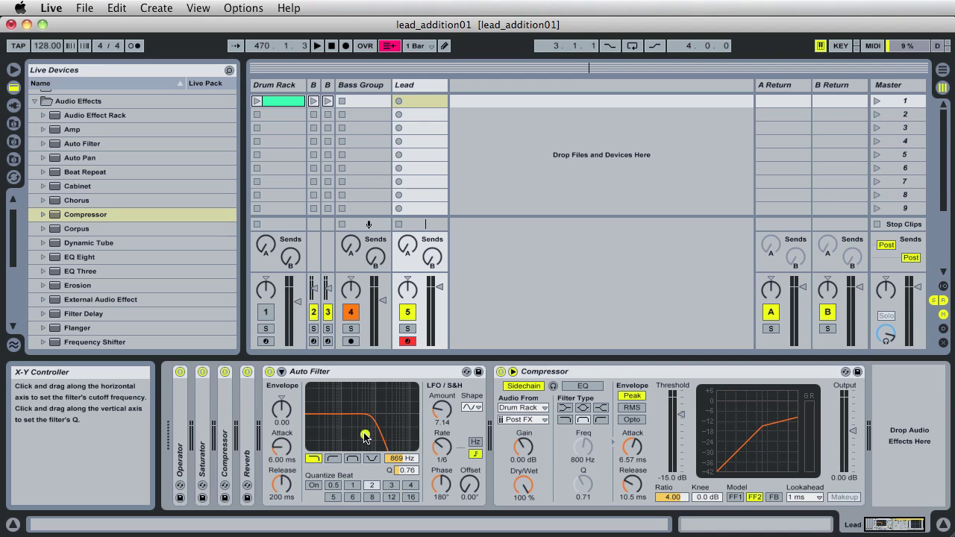
{"action": "left_click_drag", "start_coordinate": [366, 437], "coordinate": [365, 437]}
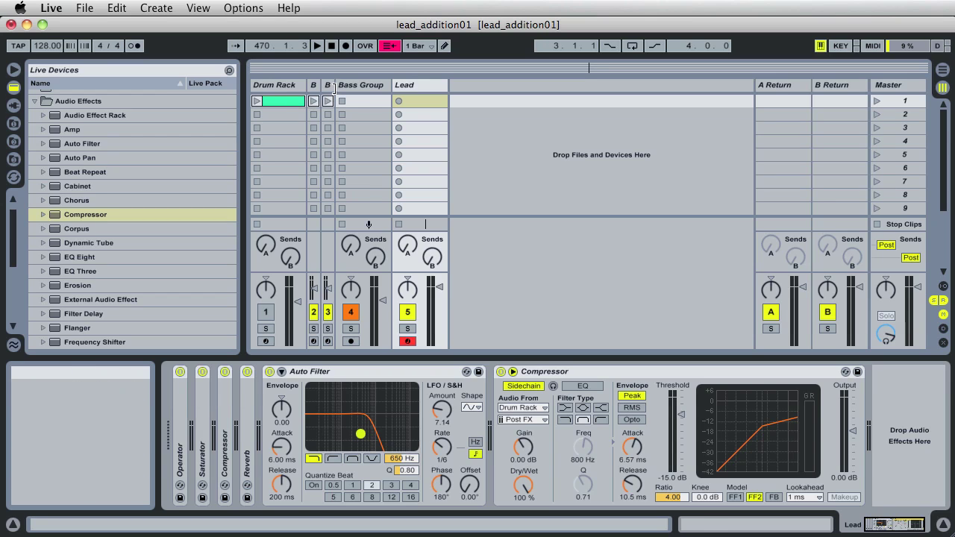
Widen the Bass Top column, inspect its clip's C#2 notes, and return to Session View.
{"action": "left_click_drag", "start_coordinate": [333, 86], "coordinate": [376, 86]}
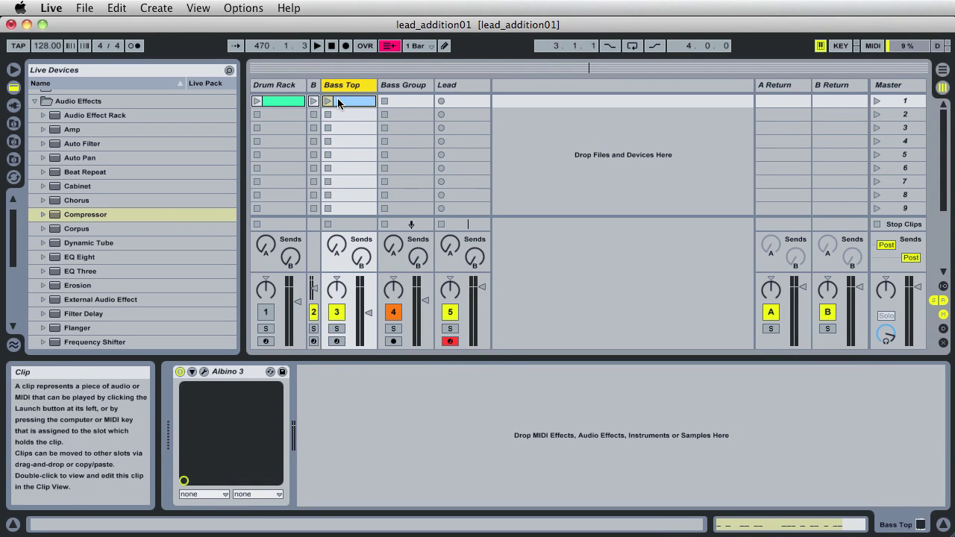
{"action": "left_click", "coordinate": [343, 100]}
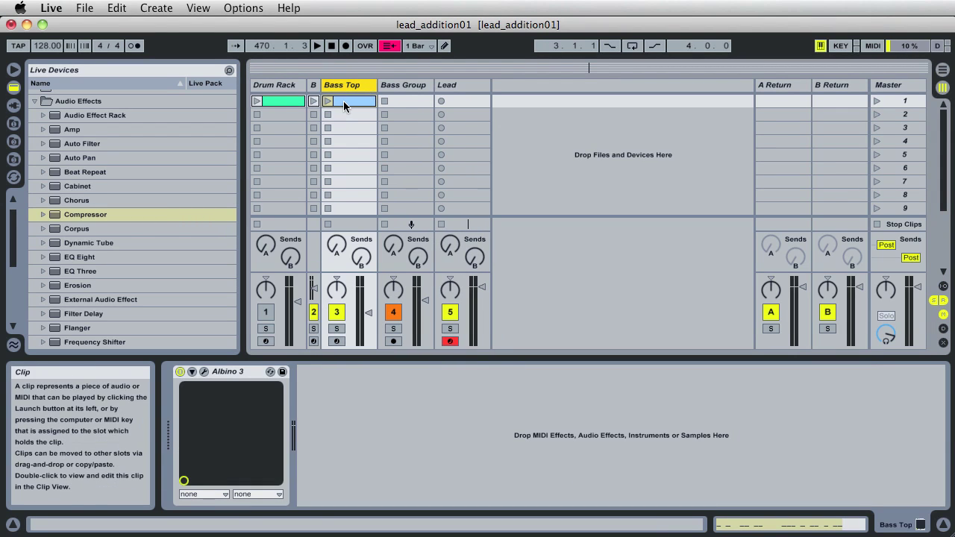
{"action": "left_click", "coordinate": [734, 526]}
{"action": "left_click", "coordinate": [550, 315]}
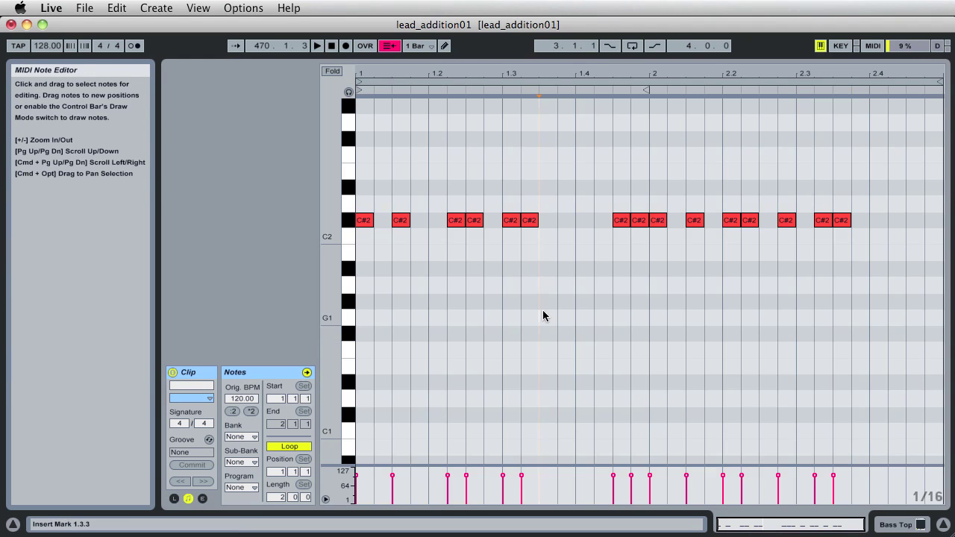
{"action": "key", "text": "super+a"}
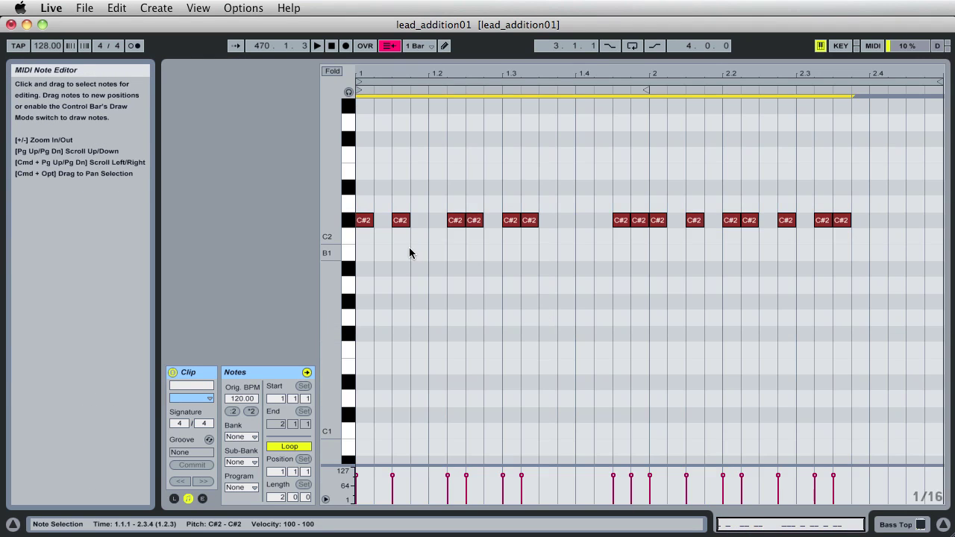
{"action": "left_click", "coordinate": [359, 259]}
{"action": "key", "text": "super+a"}
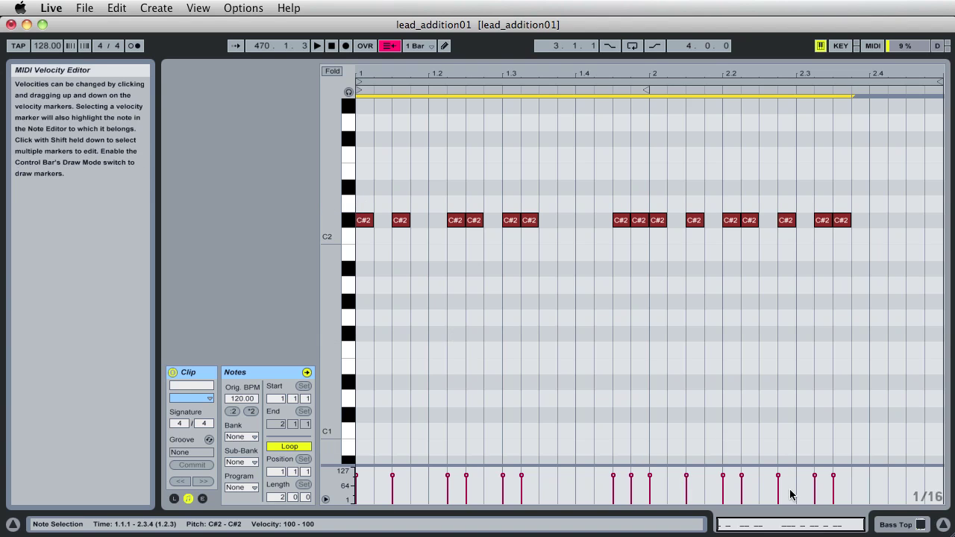
{"action": "left_click", "coordinate": [895, 525]}
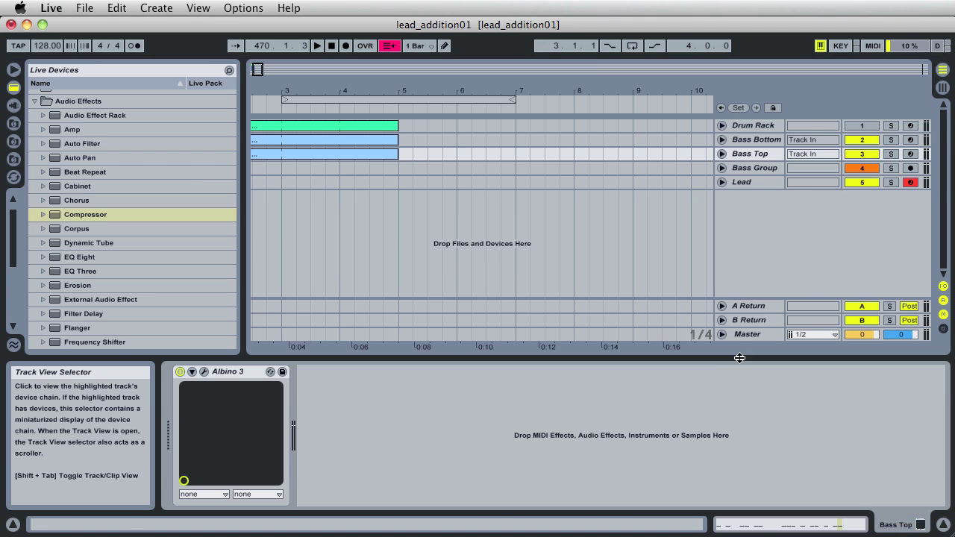
{"action": "key", "text": "Tab"}
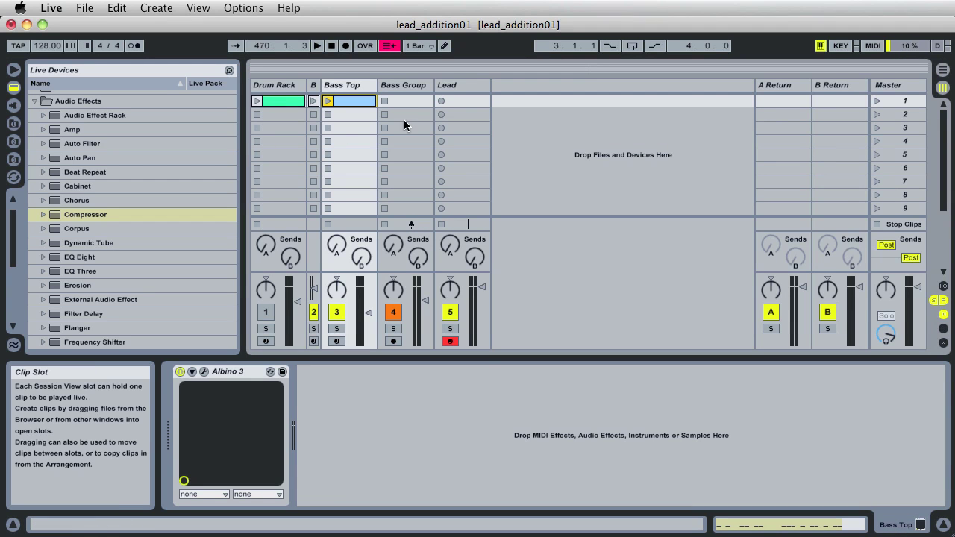
Replace the Lead track's first clip with a copy of the Bass Top C#2 clip.
{"action": "double_click", "coordinate": [460, 100]}
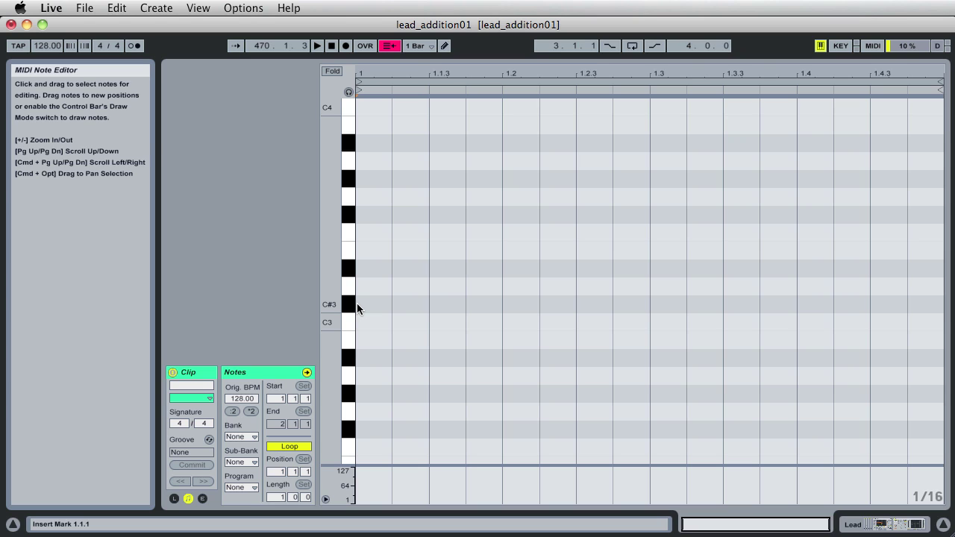
{"action": "key", "text": "super+a"}
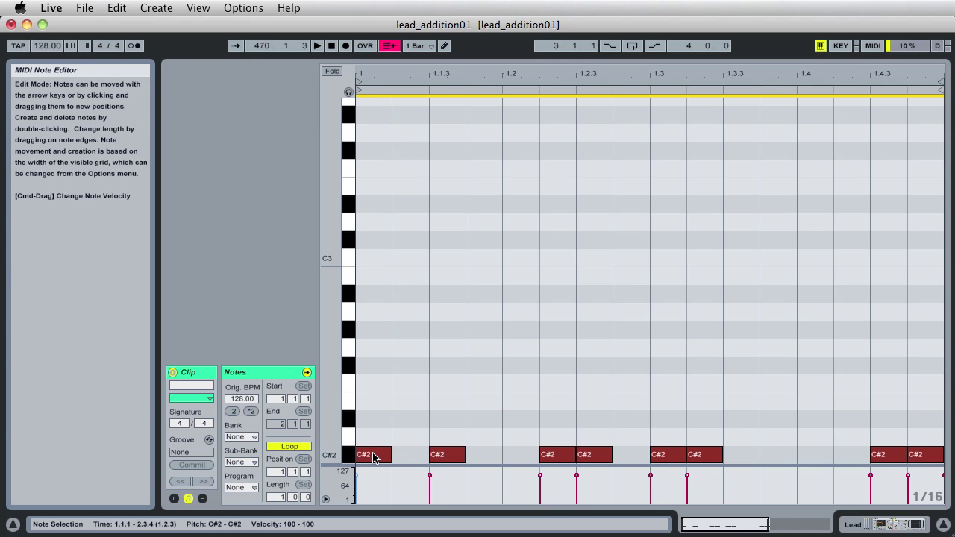
{"action": "left_click", "coordinate": [897, 527]}
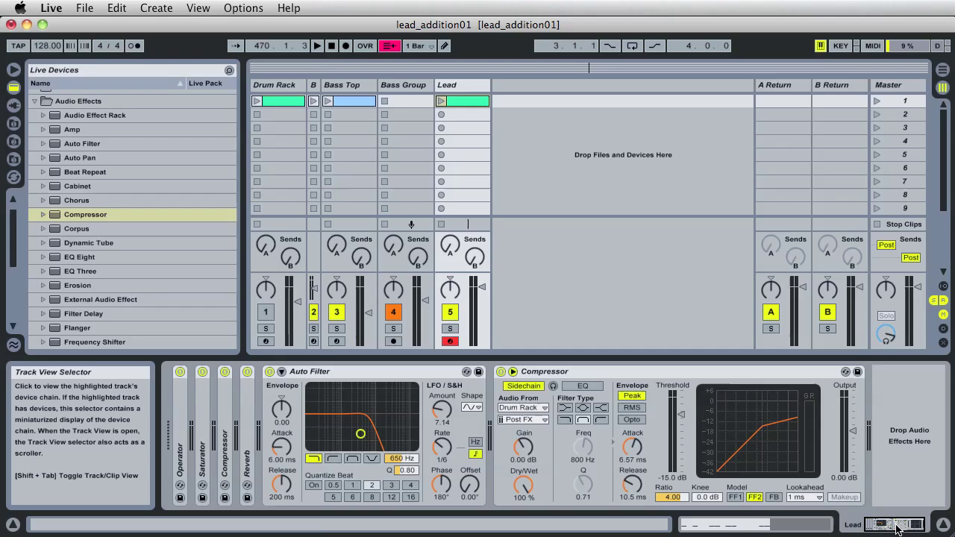
{"action": "left_click", "coordinate": [348, 104]}
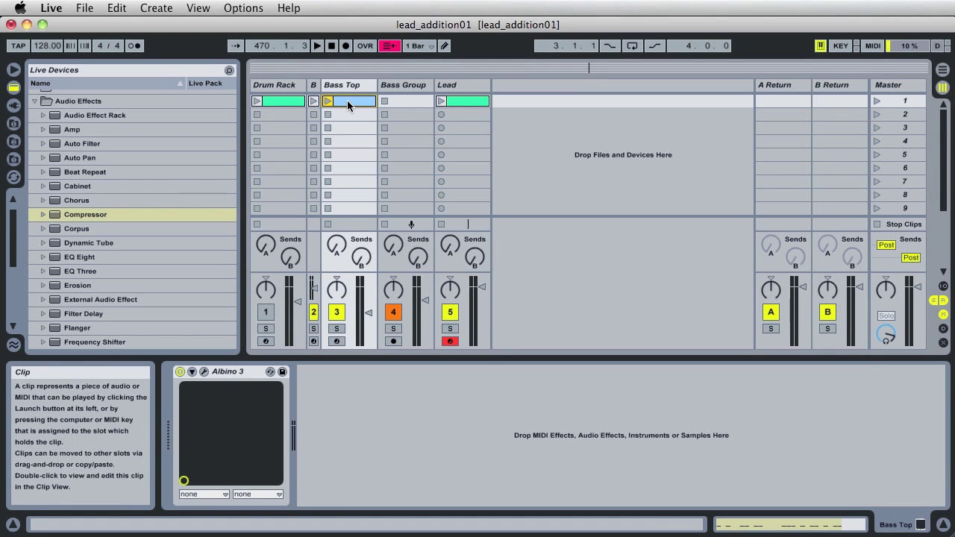
{"action": "left_click_drag", "start_coordinate": [347, 104], "coordinate": [459, 101]}
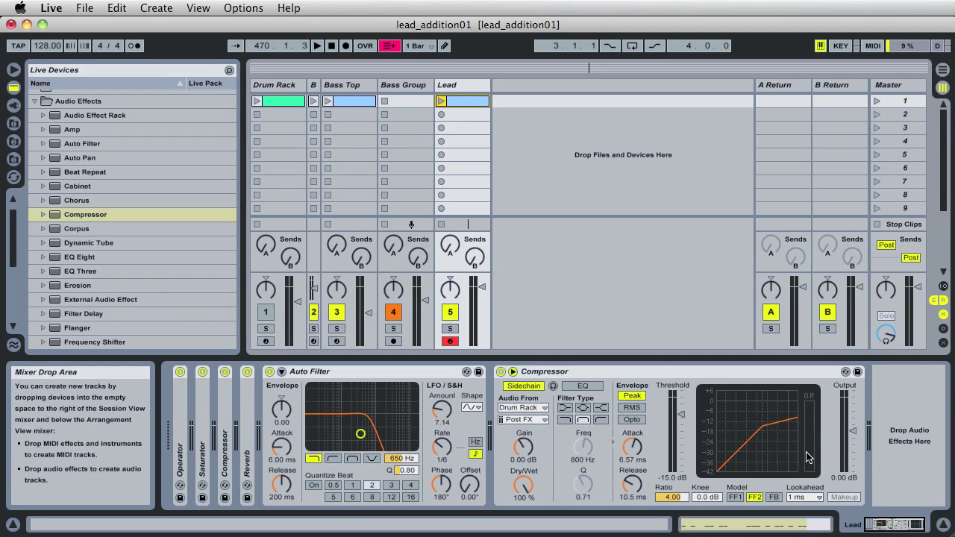
{"action": "left_click", "coordinate": [888, 528]}
Open the Lead clip's notes full-window, undoing an accidental move of the first note to E2.
{"action": "left_click", "coordinate": [888, 529]}
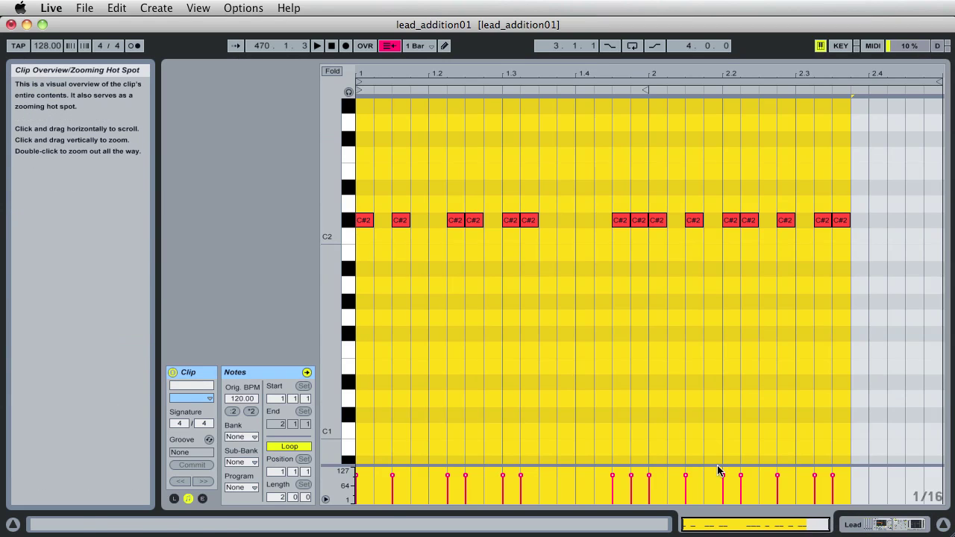
{"action": "scroll", "coordinate": [500, 330], "scroll_direction": "up", "scroll_amount": 3}
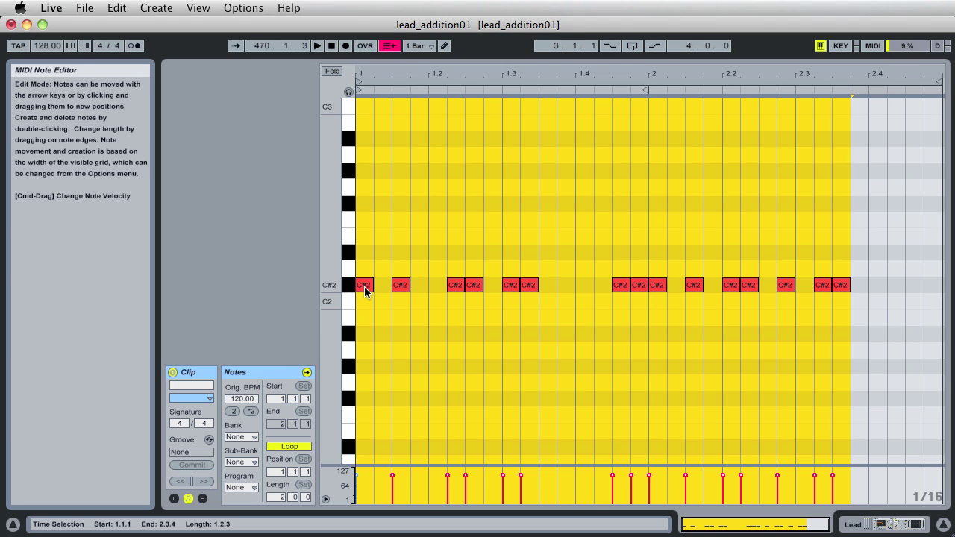
{"action": "left_click_drag", "start_coordinate": [364, 286], "coordinate": [367, 239]}
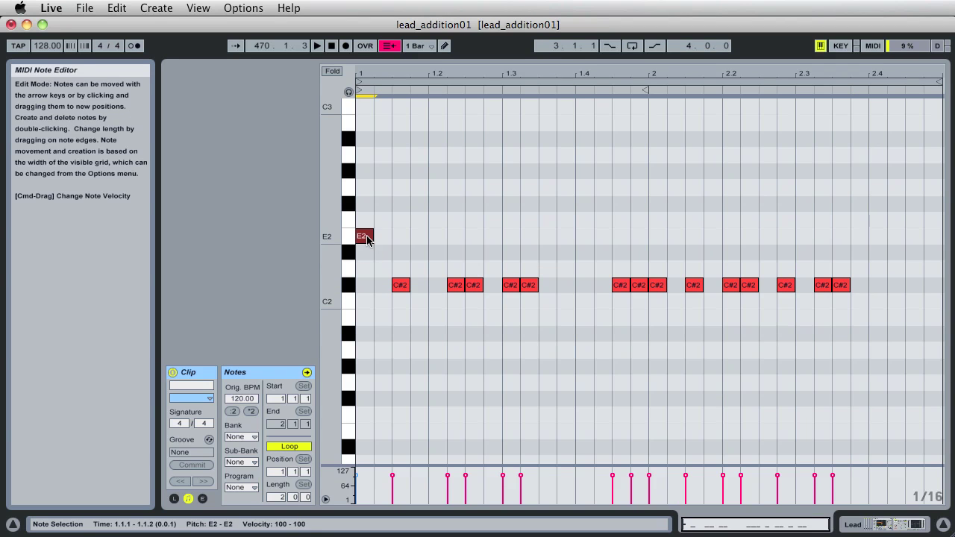
{"action": "key", "text": "super+z"}
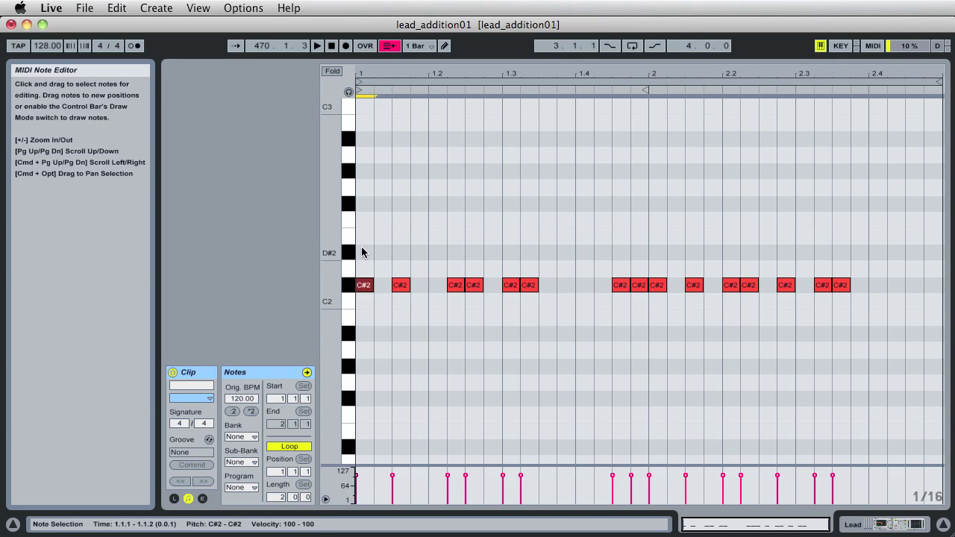
{"action": "key", "text": "super"}
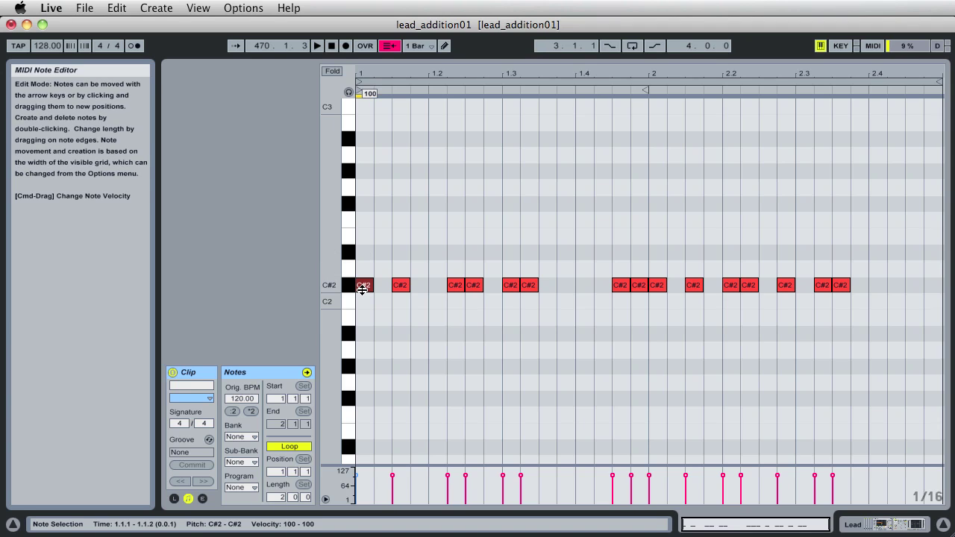
Transpose all notes up an octave to C#3 and select the second and third notes.
{"action": "key", "text": "super+a"}
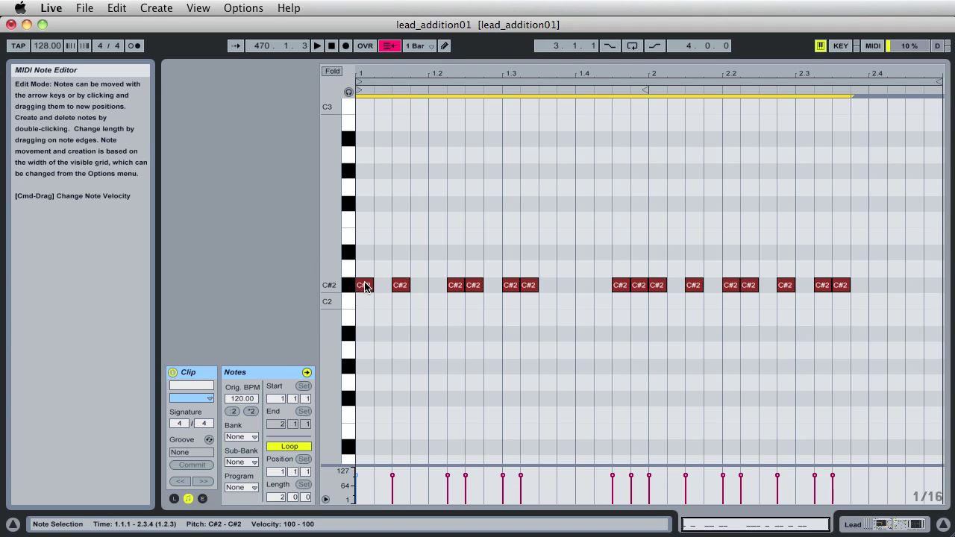
{"action": "left_click_drag", "start_coordinate": [365, 288], "coordinate": [367, 116]}
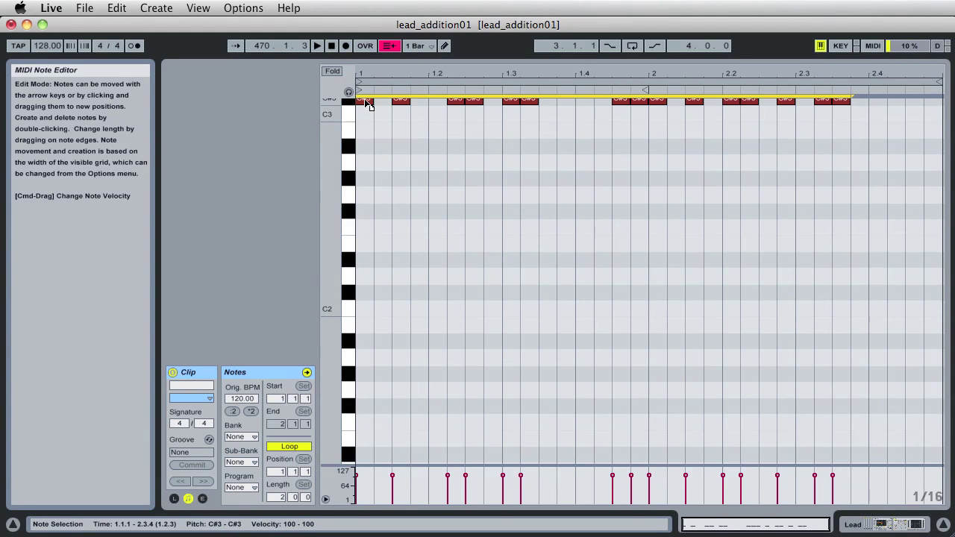
{"action": "scroll", "coordinate": [381, 344], "scroll_direction": "up", "scroll_amount": 5}
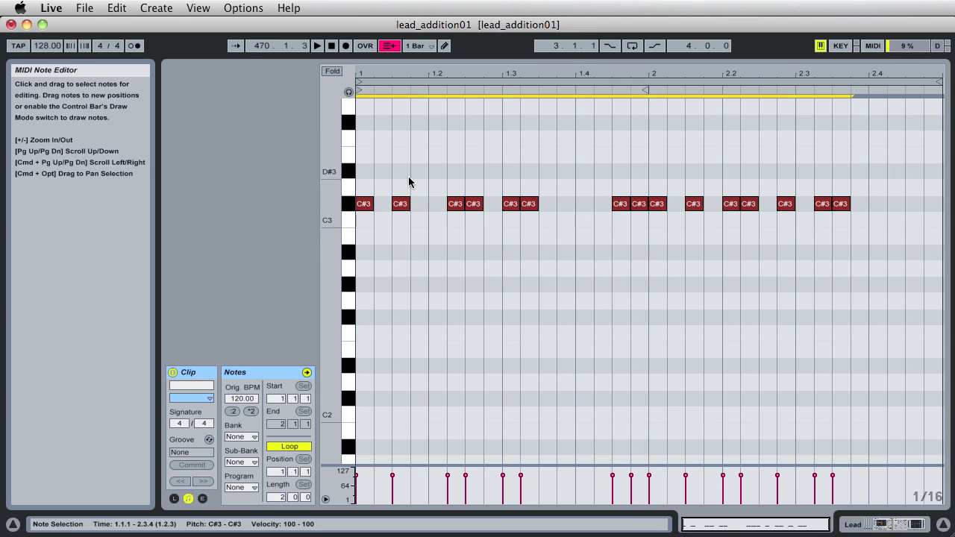
{"action": "left_click_drag", "start_coordinate": [398, 176], "coordinate": [455, 225]}
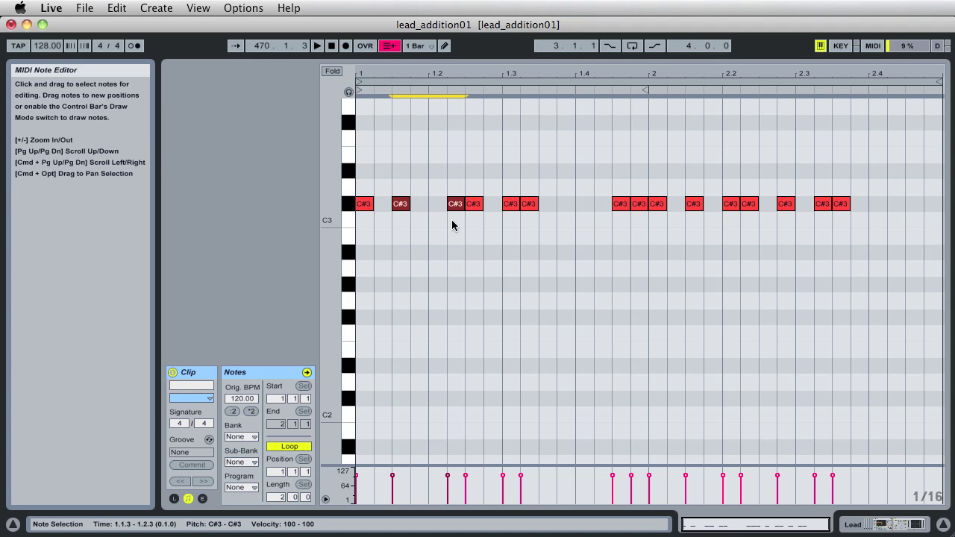
Delete the two selected C#3 notes and switch the note grid to Fixed 1/32.
{"action": "key", "text": "Delete"}
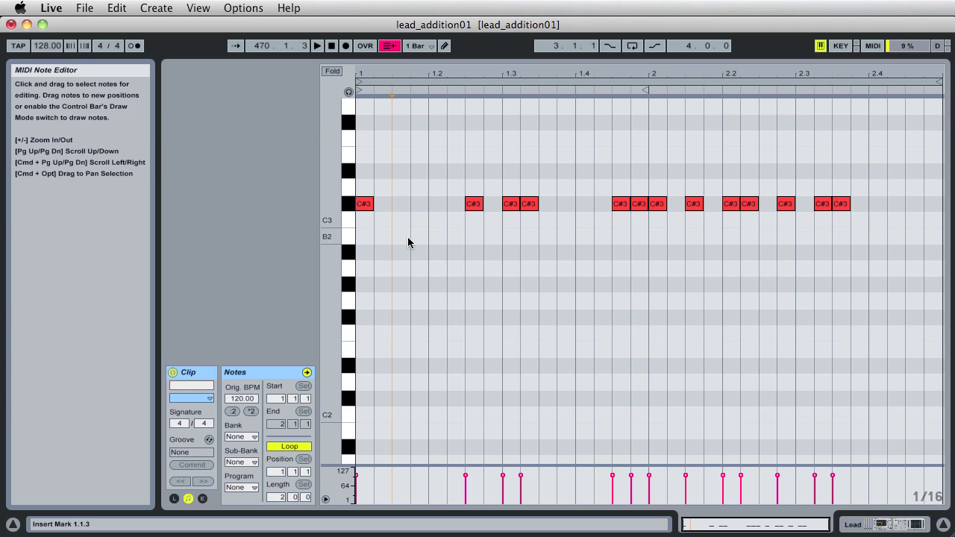
{"action": "right_click", "coordinate": [409, 277]}
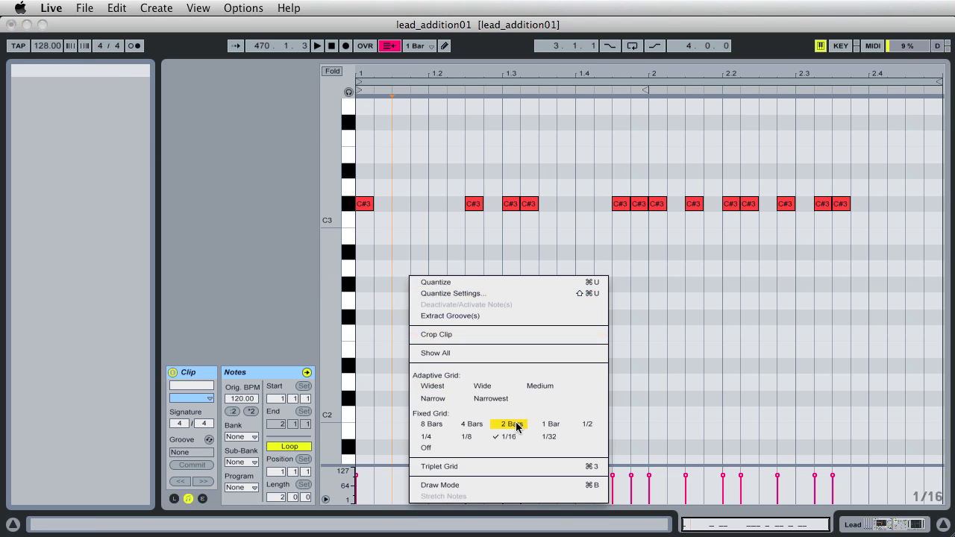
{"action": "left_click", "coordinate": [548, 437]}
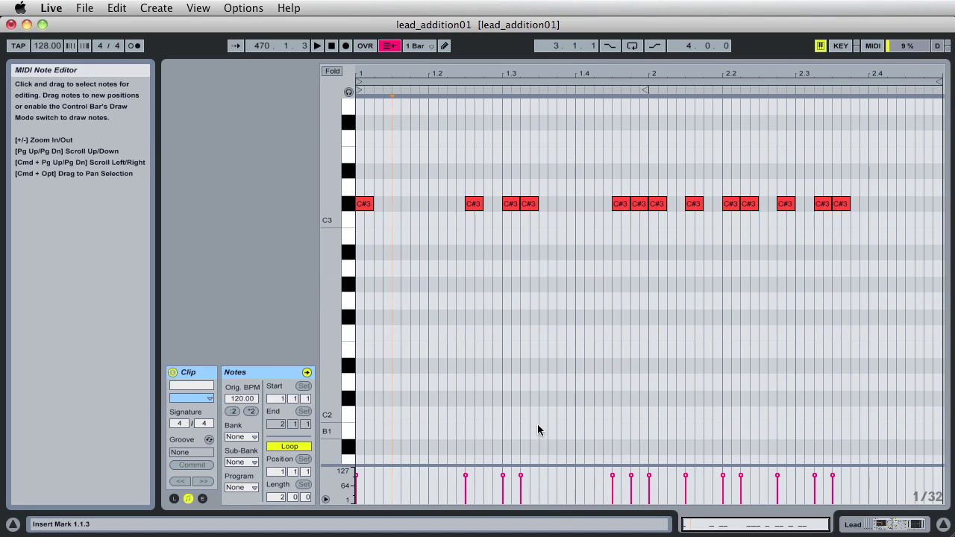
Make the clip loop 1 bar, delete notes after bar 2, and move the second note to 1.1.3.
{"action": "left_click", "coordinate": [276, 498]}
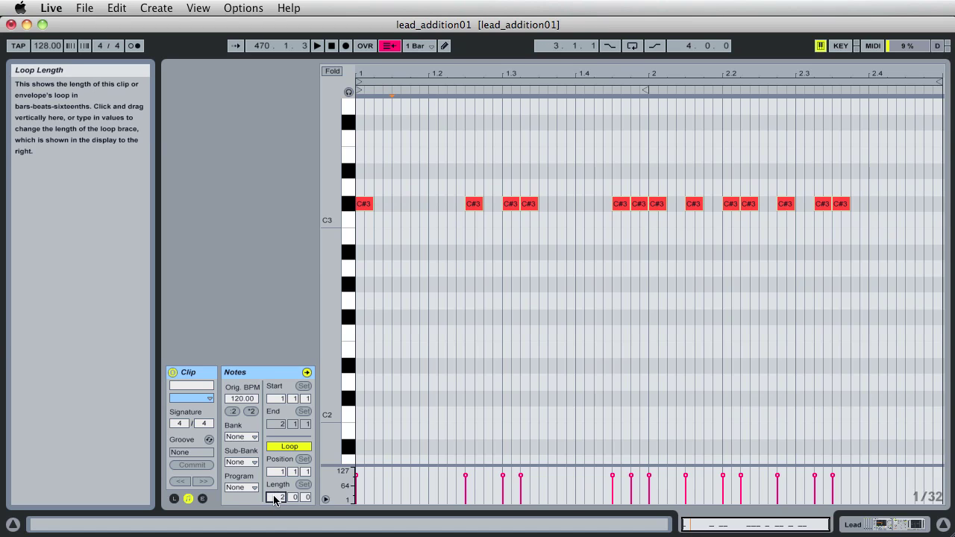
{"action": "key", "text": "Return"}
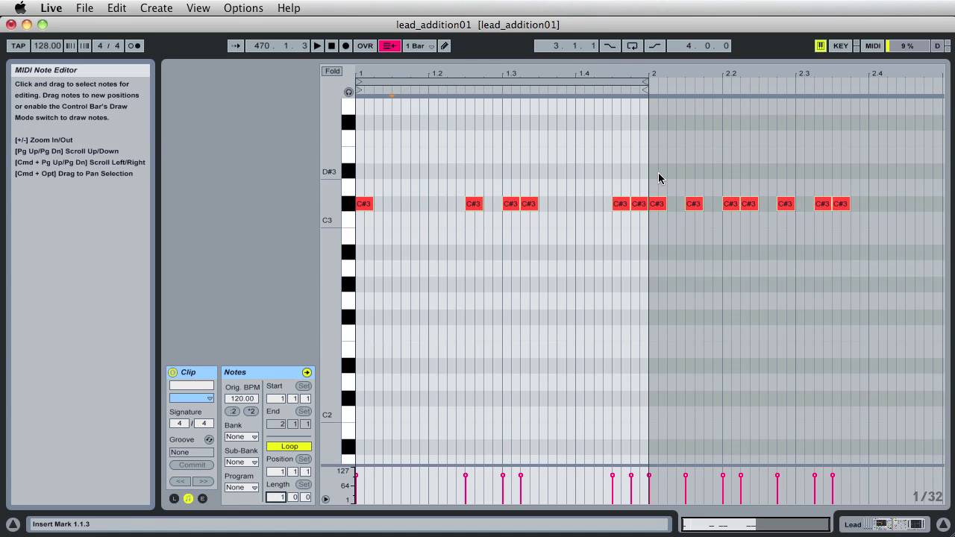
{"action": "left_click_drag", "start_coordinate": [657, 175], "coordinate": [846, 238]}
{"action": "key", "text": "Delete"}
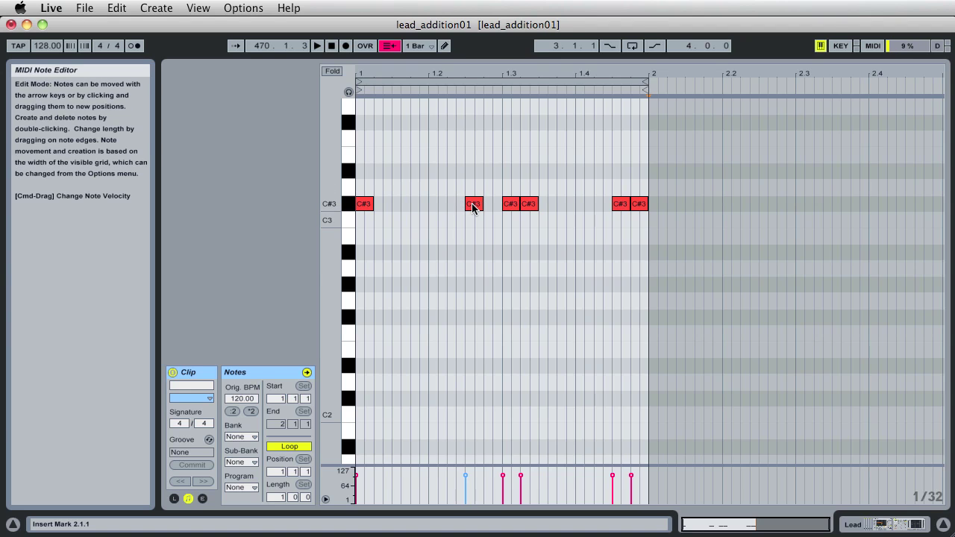
{"action": "left_click_drag", "start_coordinate": [472, 207], "coordinate": [402, 212]}
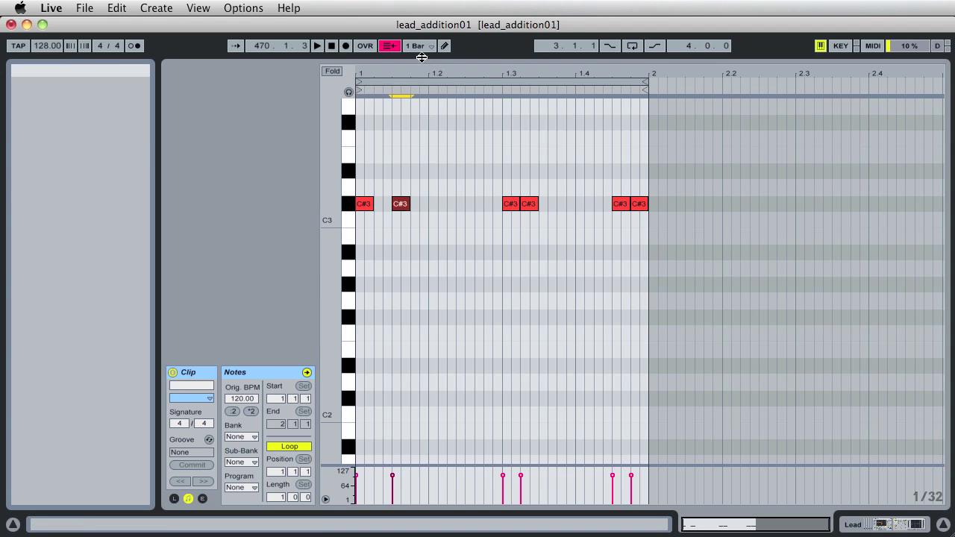
Move two C#3 notes earlier to 1.2.2 and 1.2.3, halving the 1.2.3 note's length.
{"action": "left_click_drag", "start_coordinate": [416, 71], "coordinate": [473, 105]}
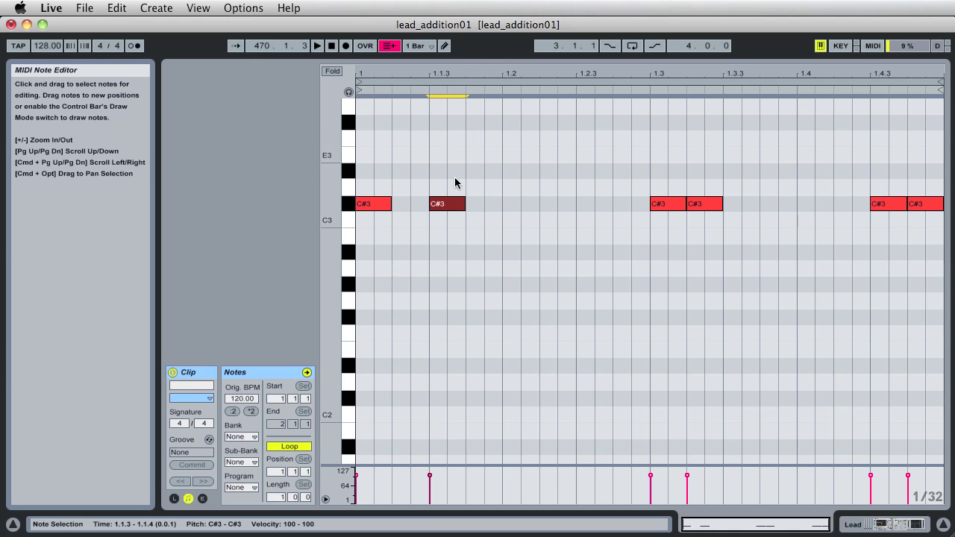
{"action": "left_click_drag", "start_coordinate": [667, 206], "coordinate": [519, 211]}
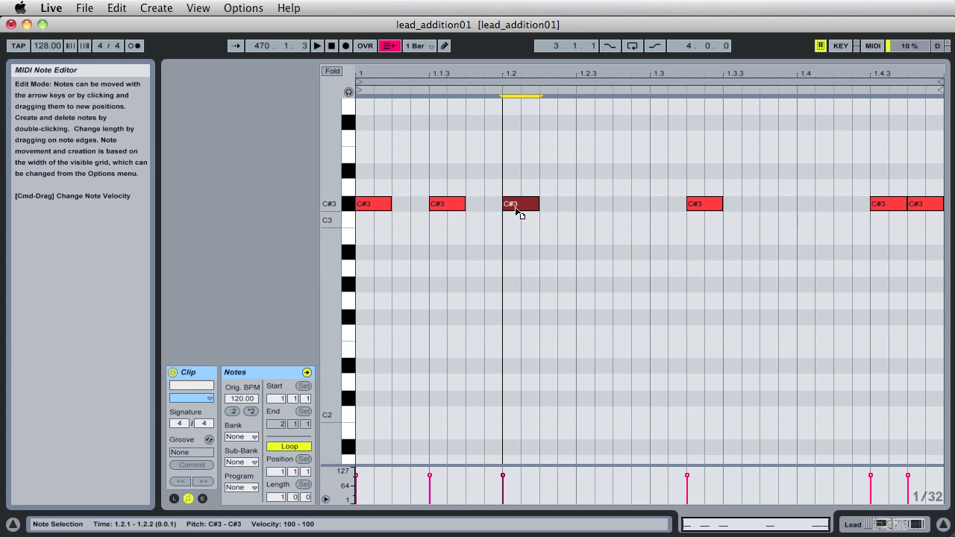
{"action": "left_click_drag", "start_coordinate": [519, 213], "coordinate": [555, 214]}
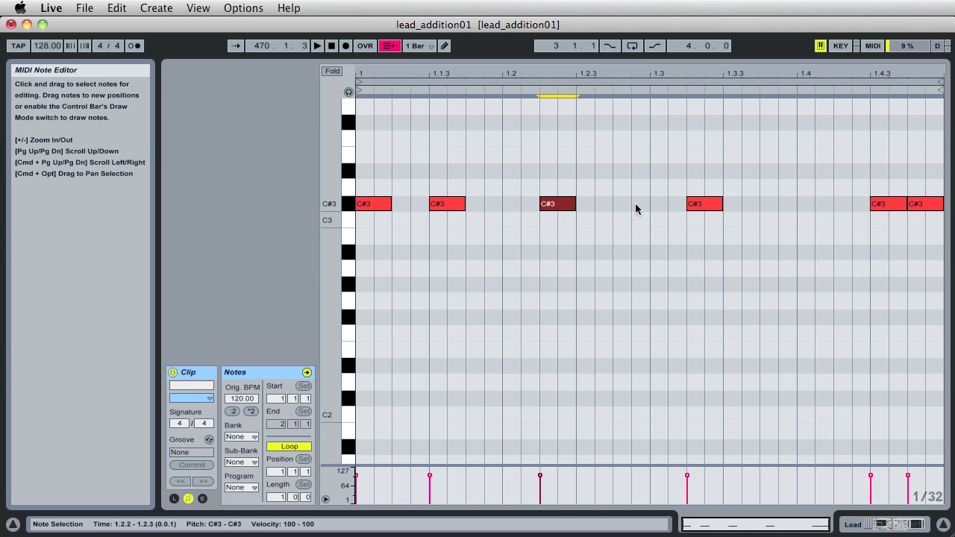
{"action": "left_click_drag", "start_coordinate": [703, 209], "coordinate": [601, 213]}
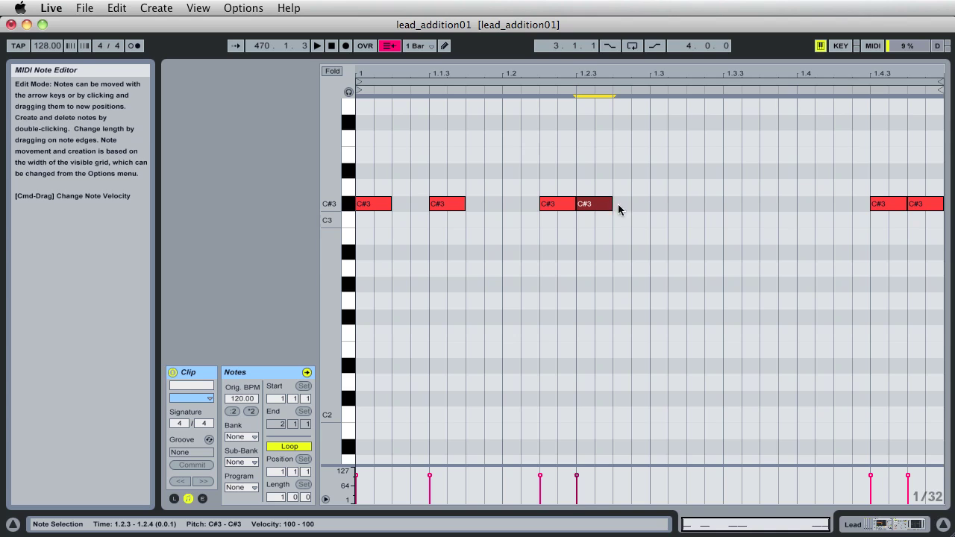
{"action": "key", "text": "super"}
{"action": "left_click_drag", "start_coordinate": [604, 205], "coordinate": [588, 204]}
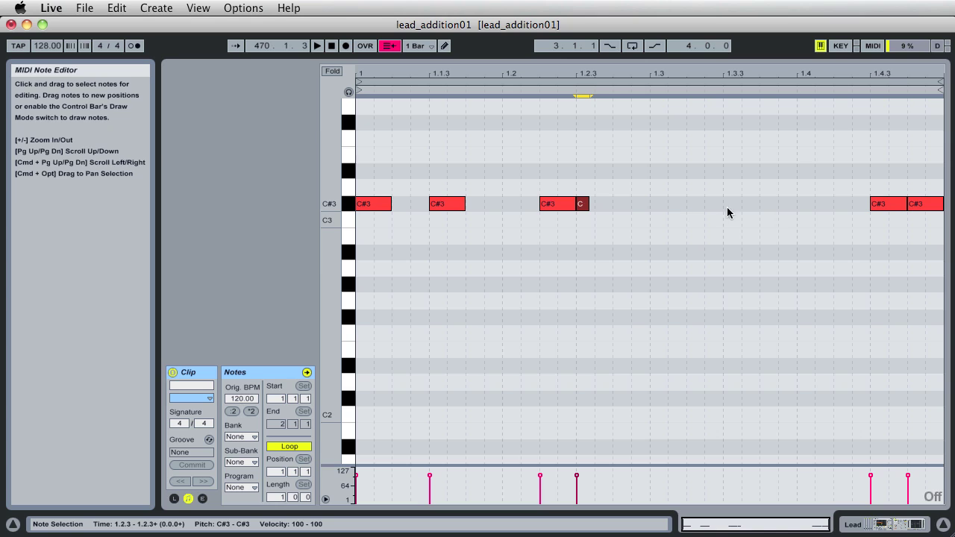
Move the C#3 note at 1.4.3 back to beat 1.3 on a 1/32 grid and raise it to F3.
{"action": "left_click", "coordinate": [888, 204]}
{"action": "left_click_drag", "start_coordinate": [889, 208], "coordinate": [743, 213]}
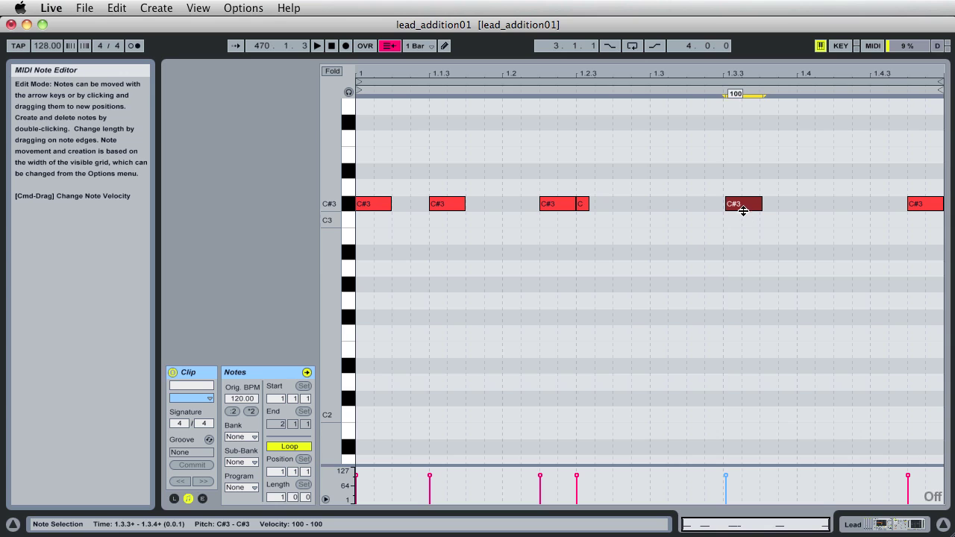
{"action": "key", "text": "super+1"}
{"action": "left_click_drag", "start_coordinate": [750, 211], "coordinate": [747, 211]}
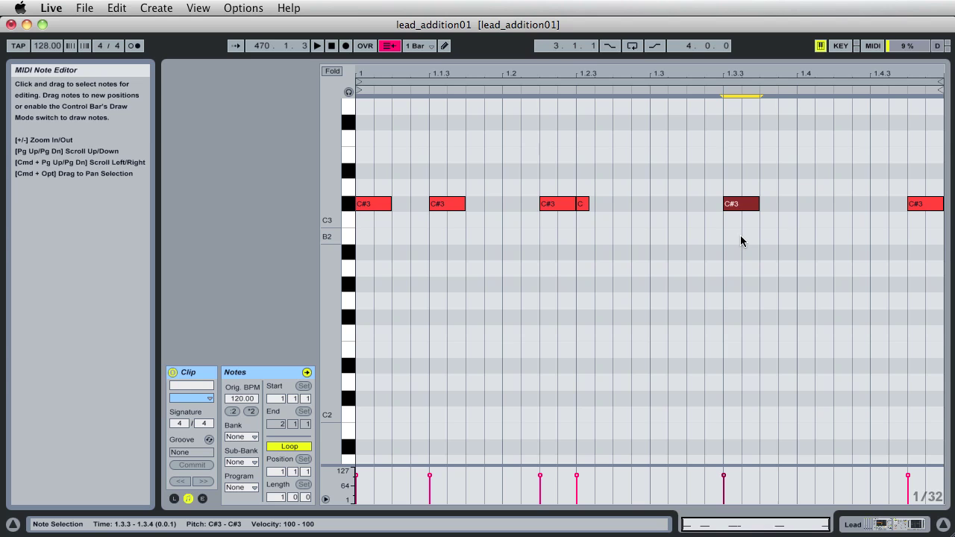
{"action": "left_click_drag", "start_coordinate": [742, 207], "coordinate": [675, 215]}
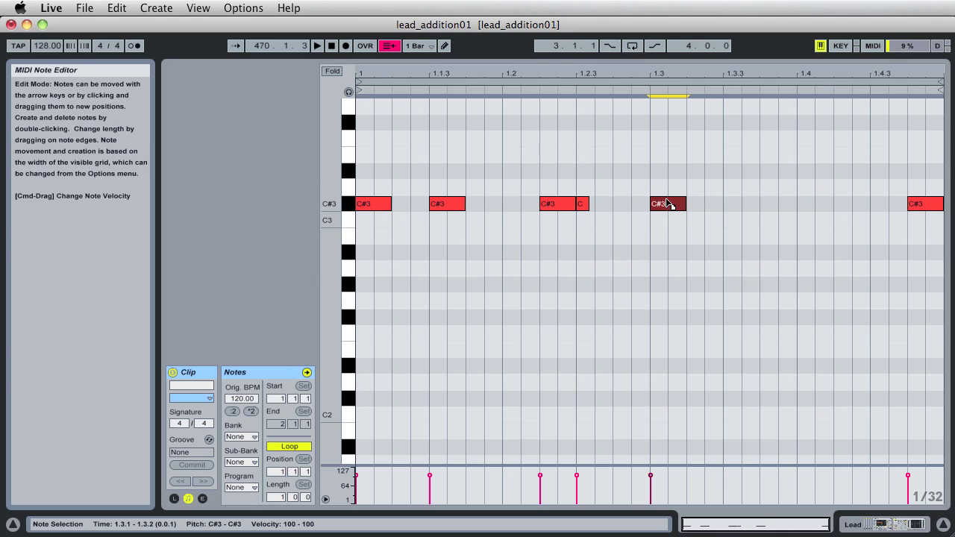
{"action": "left_click_drag", "start_coordinate": [666, 207], "coordinate": [669, 150]}
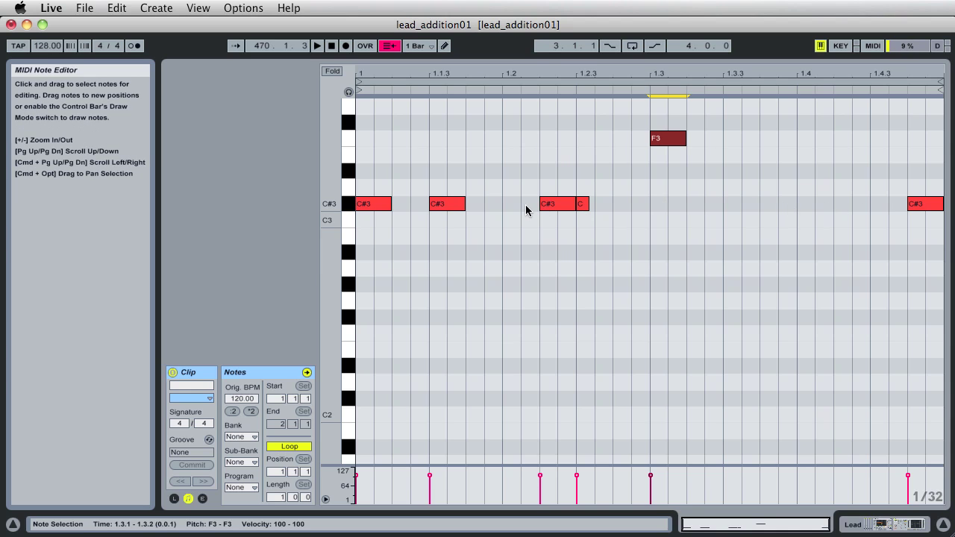
Raise the 1.1.3 note to F3 and pull the last C#3 back near 1.3.2.
{"action": "left_click_drag", "start_coordinate": [443, 206], "coordinate": [455, 139]}
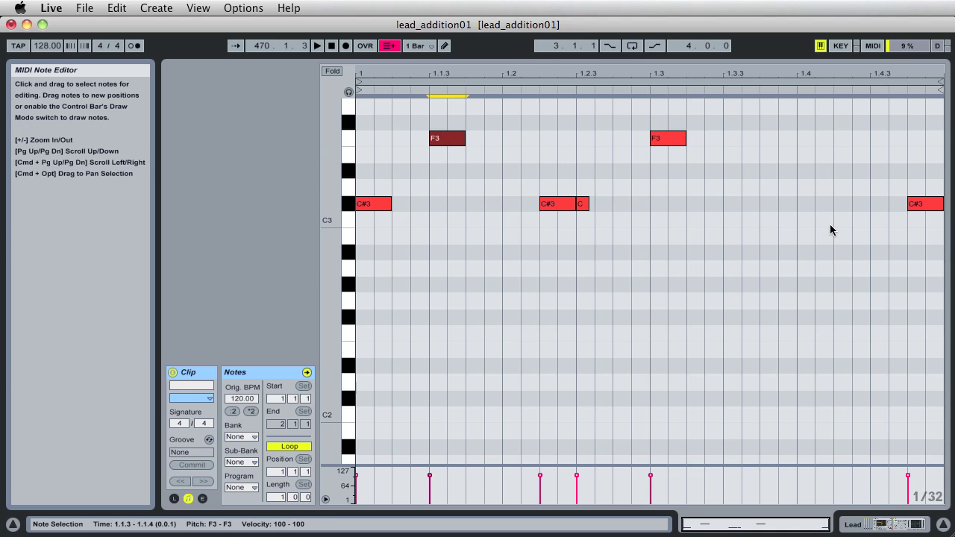
{"action": "left_click_drag", "start_coordinate": [925, 207], "coordinate": [726, 214]}
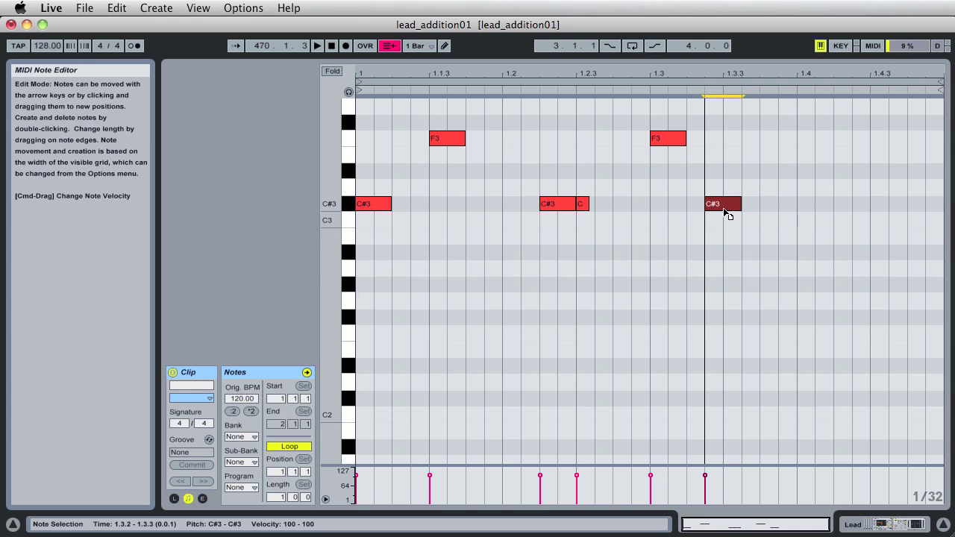
{"action": "key", "text": "Left"}
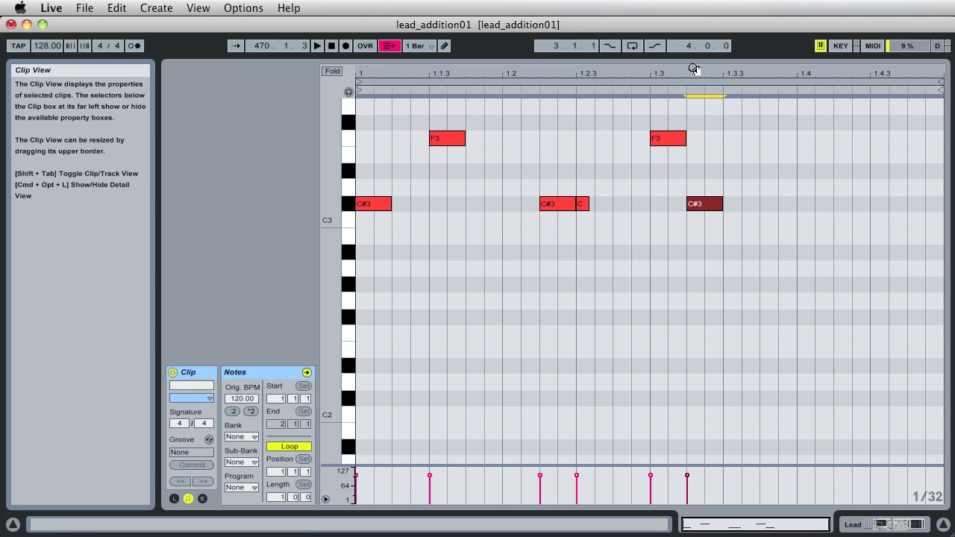
With grid snapping off, slightly shorten the F3 notes at 1.3 and 1.1.3 and two C#3 notes.
{"action": "mouse_move", "coordinate": [693, 72]}
{"action": "left_mouse_down"}
{"action": "mouse_move", "coordinate": [693, 112]}
{"action": "mouse_move", "coordinate": [693, 103]}
{"action": "left_mouse_up"}
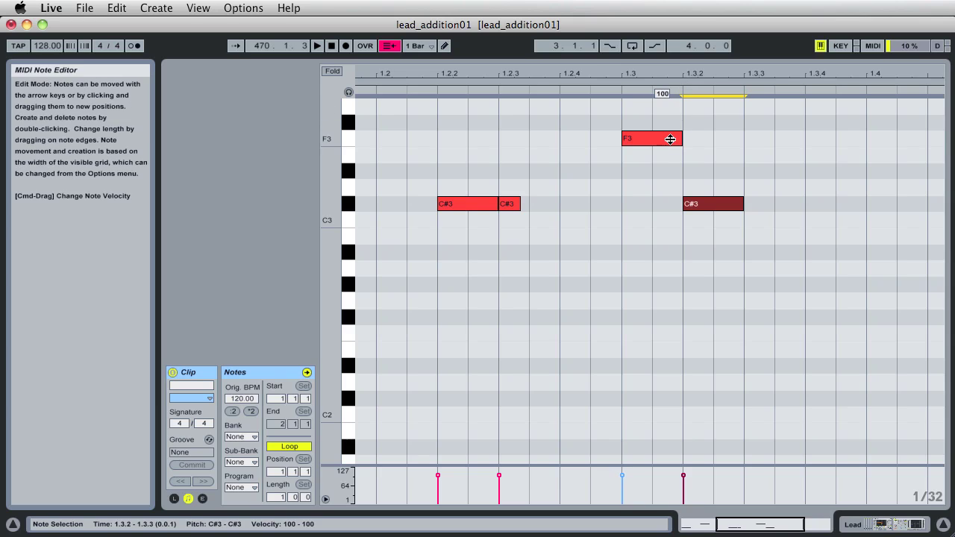
{"action": "key", "text": "super+4"}
{"action": "left_click_drag", "start_coordinate": [680, 140], "coordinate": [667, 139]}
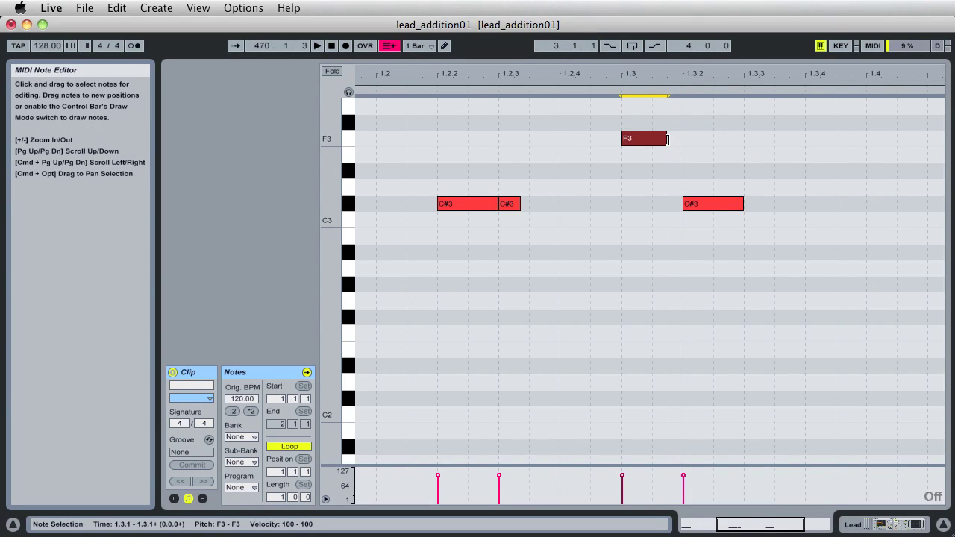
{"action": "left_click_drag", "start_coordinate": [742, 203], "coordinate": [729, 203]}
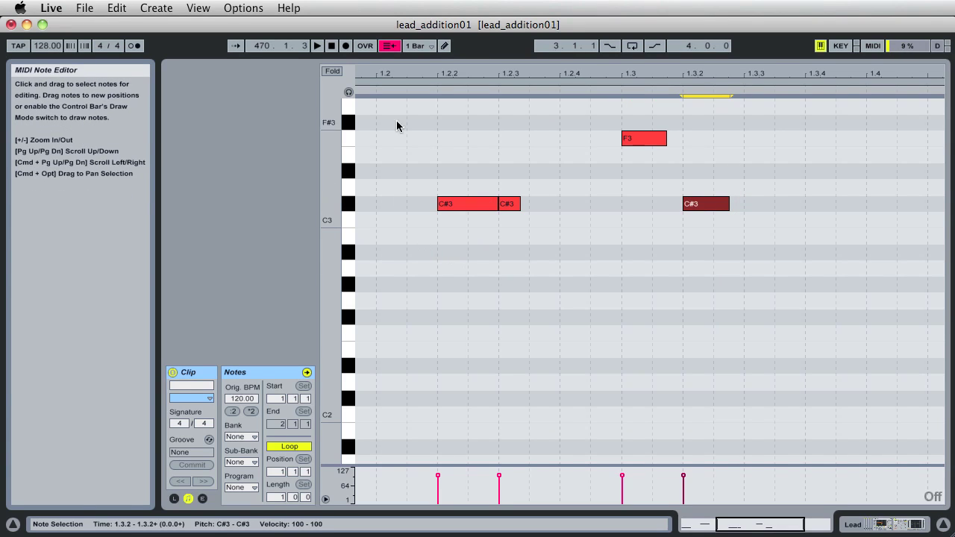
{"action": "left_click_drag", "start_coordinate": [436, 75], "coordinate": [661, 75]}
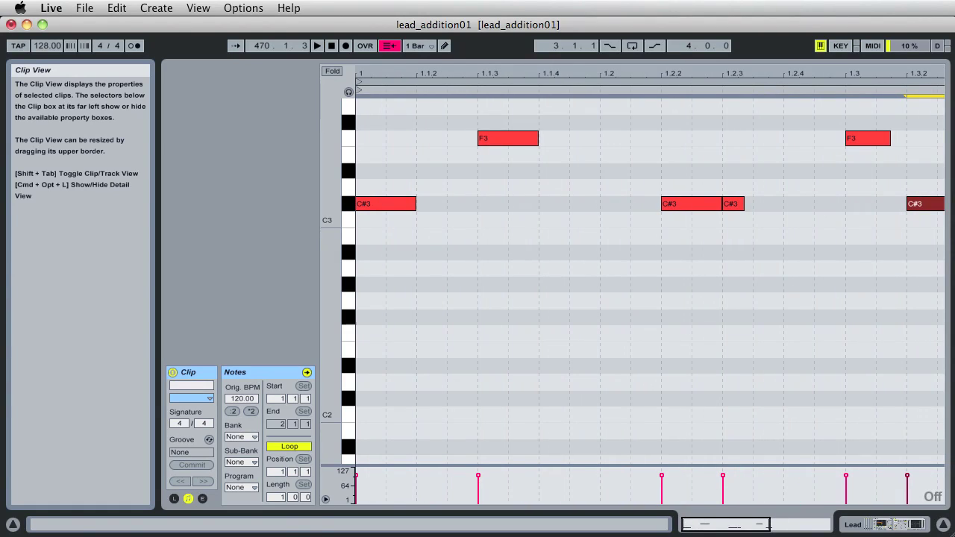
{"action": "left_click_drag", "start_coordinate": [414, 206], "coordinate": [401, 208]}
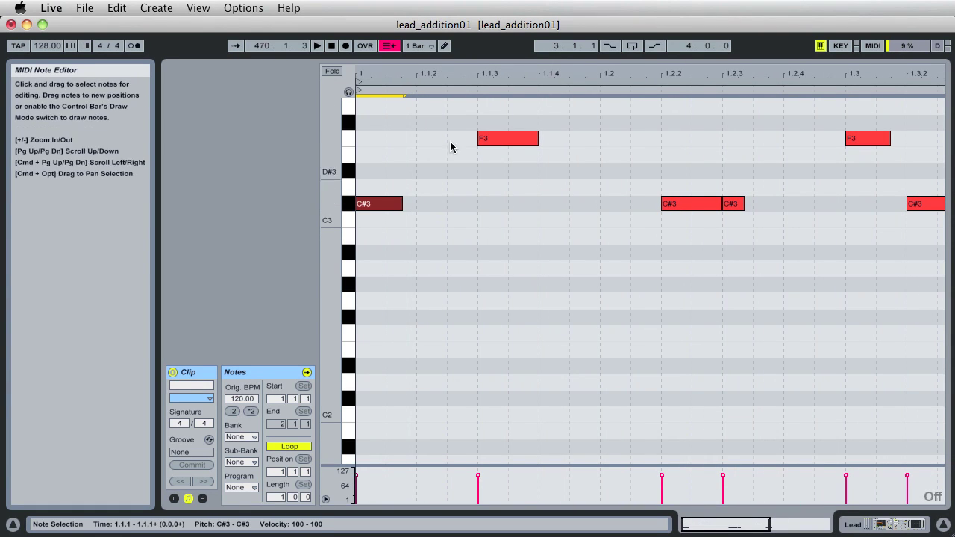
{"action": "left_click_drag", "start_coordinate": [536, 139], "coordinate": [521, 140]}
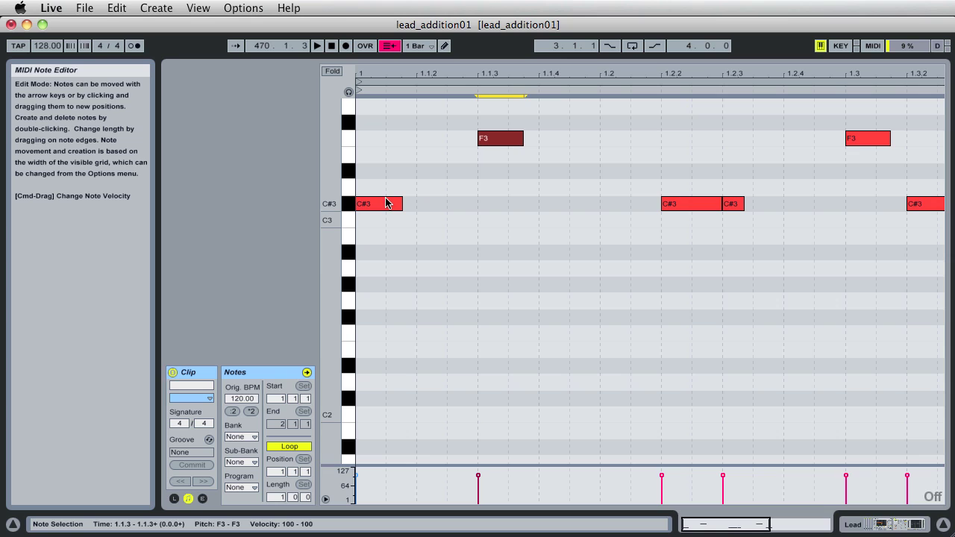
Re-enable 1/32 grid snapping, then add and remove a test D3 note just before 1.1.3.
{"action": "key", "text": "super+4"}
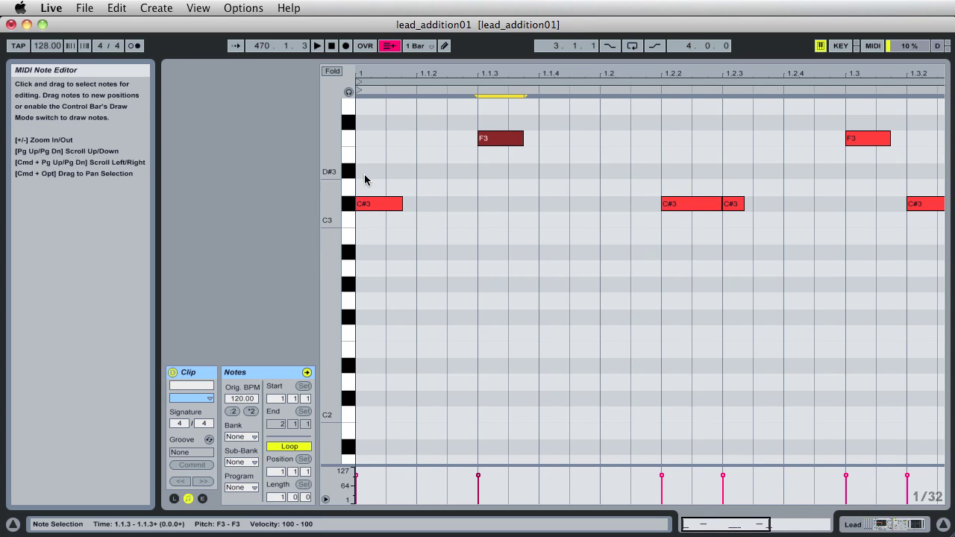
{"action": "double_click", "coordinate": [463, 188]}
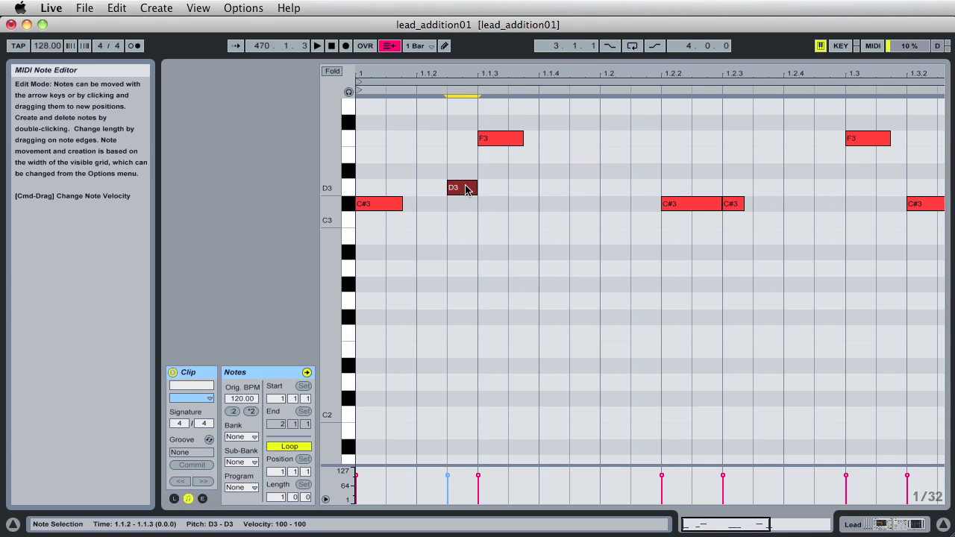
{"action": "double_click", "coordinate": [465, 188]}
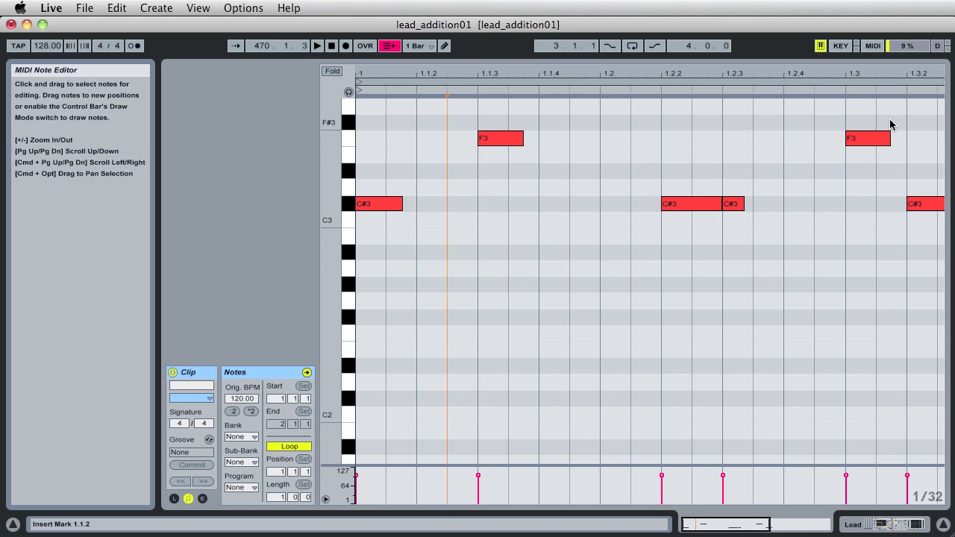
Lower the C#3 at 1.2.3 and F3 at 1.3 to velocity 56, then return to Session View.
{"action": "left_click_drag", "start_coordinate": [862, 109], "coordinate": [733, 252]}
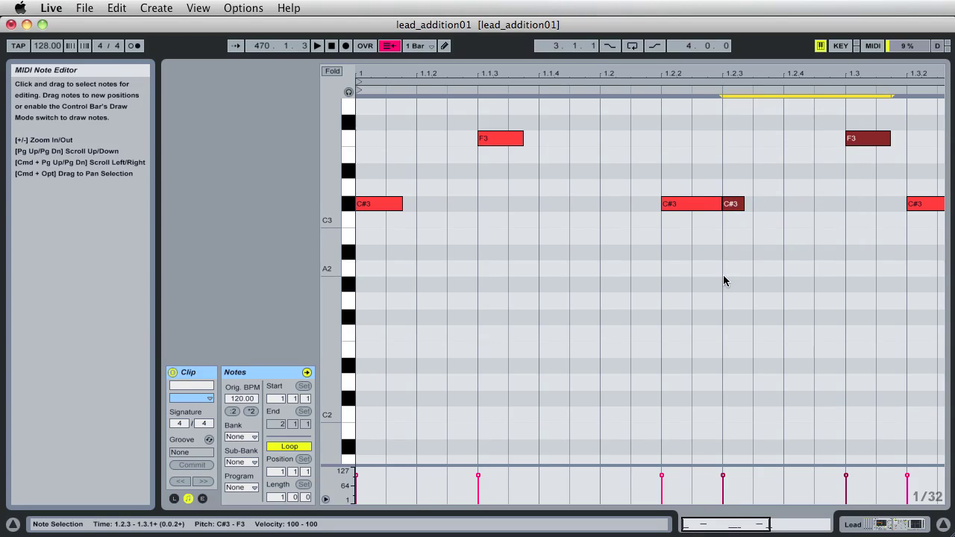
{"action": "left_click_drag", "start_coordinate": [722, 475], "coordinate": [723, 481]}
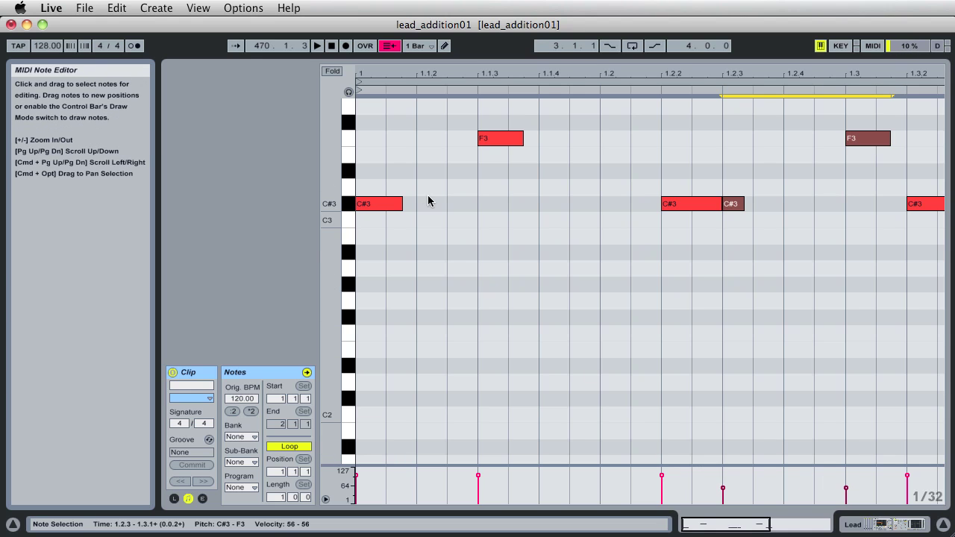
{"action": "left_click", "coordinate": [868, 525]}
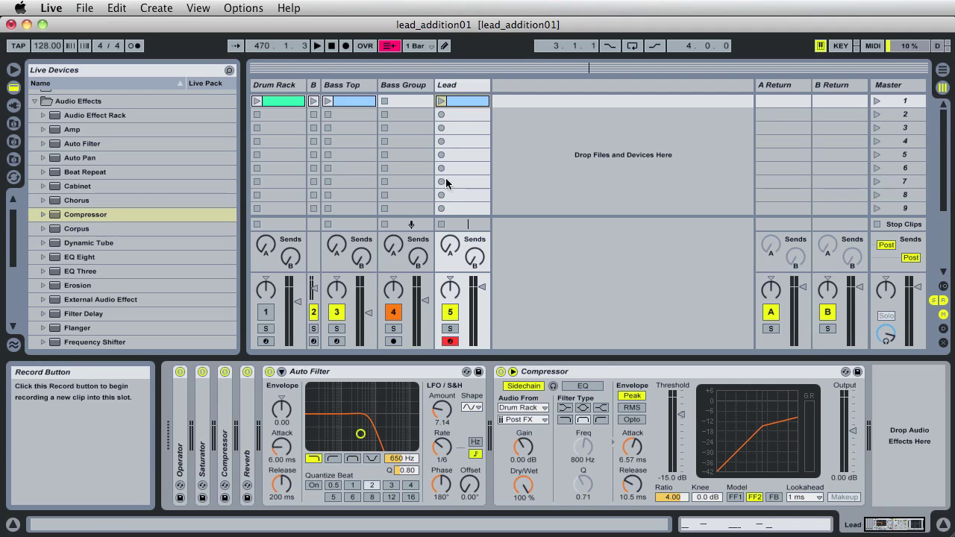
Audition the soloed Lead clip, then launch Scene 1 and reactivate the Drum Rack track.
{"action": "left_click", "coordinate": [450, 328]}
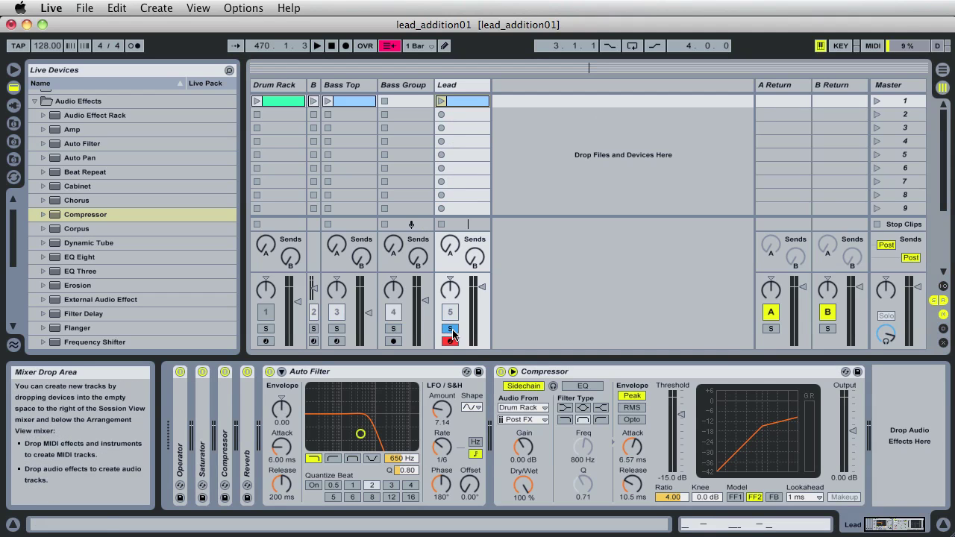
{"action": "left_click", "coordinate": [442, 100]}
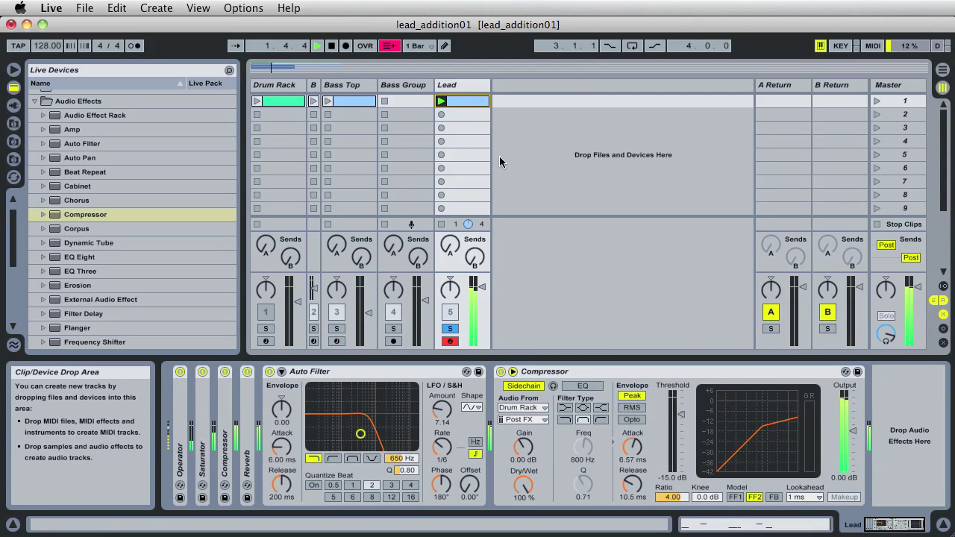
{"action": "left_click", "coordinate": [879, 225]}
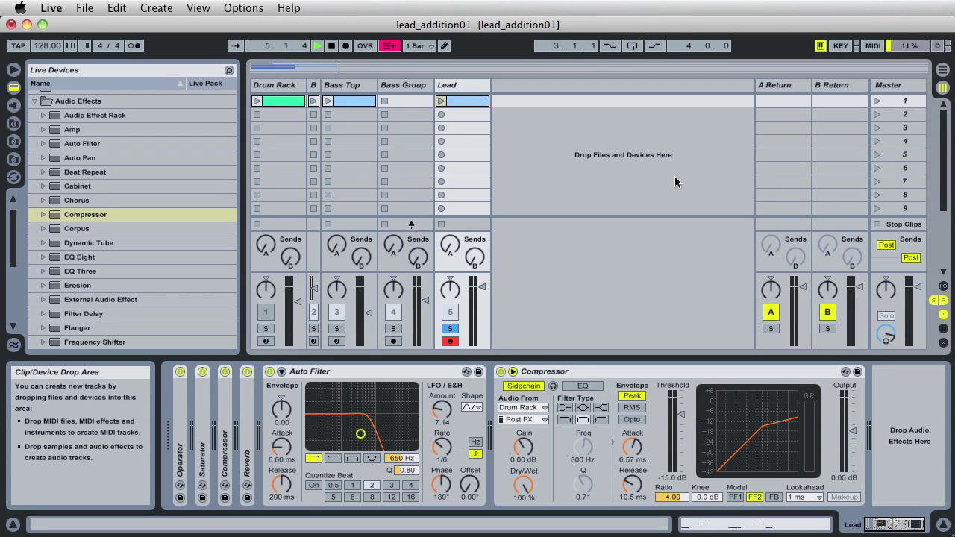
{"action": "left_click", "coordinate": [878, 103]}
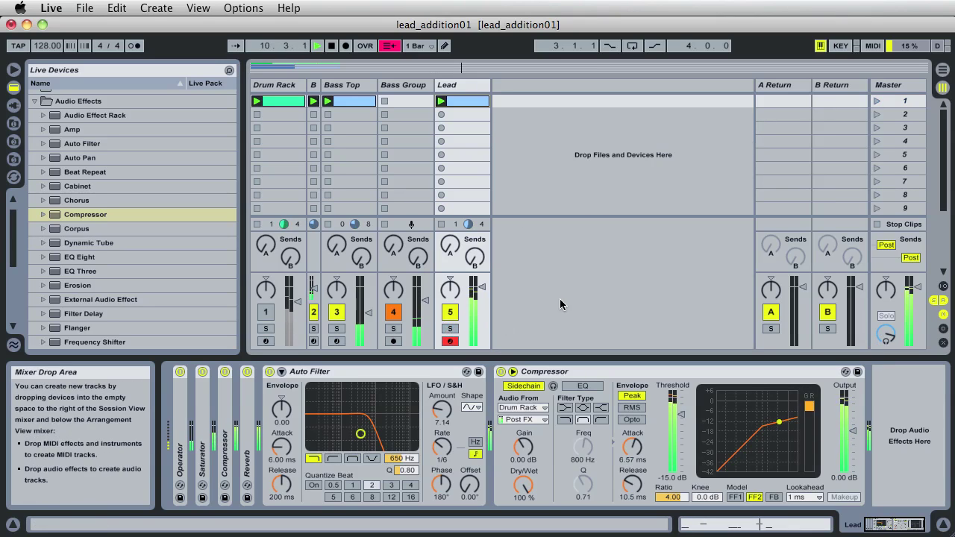
{"action": "left_click", "coordinate": [266, 312]}
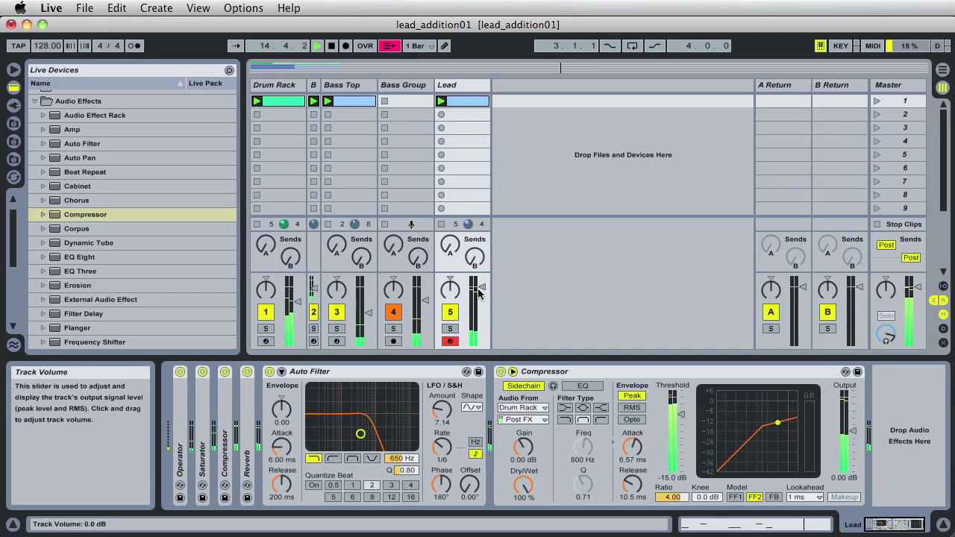
Pull the Lead track's volume fader down to -4.4 dB.
{"action": "left_click_drag", "start_coordinate": [478, 290], "coordinate": [481, 311]}
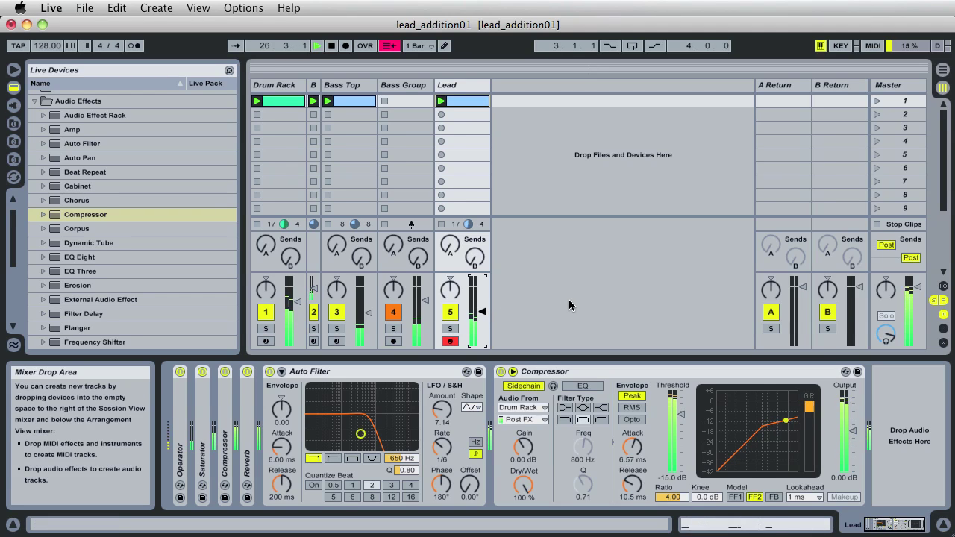